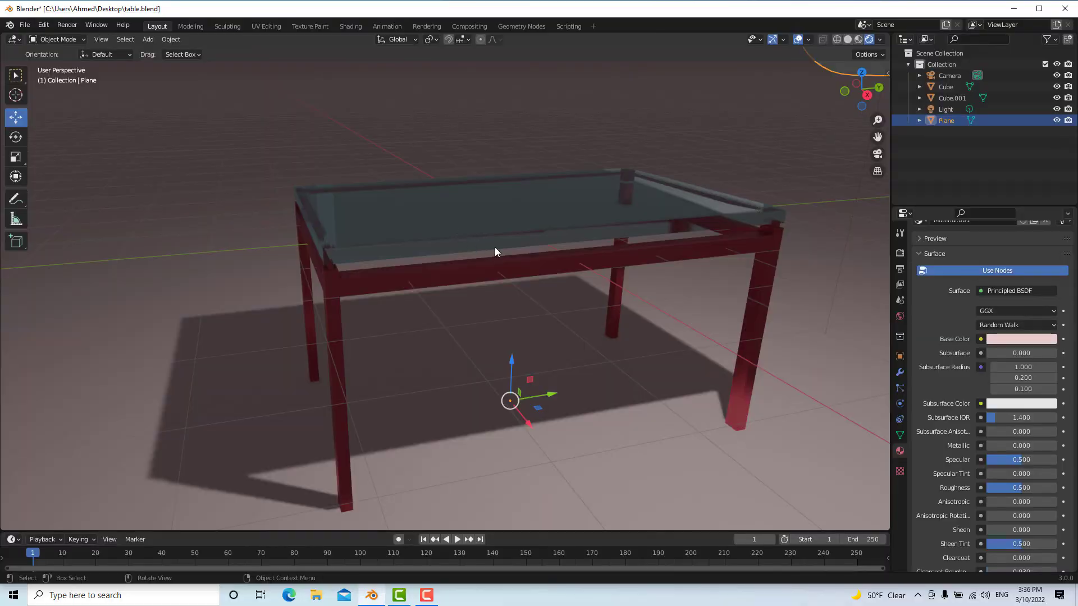
Orbit around the finished table and bring up the File > New template choices
mouse_move(639, 324)
middle_down()
mouse_move(550, 339)
mouse_move(558, 318)
mouse_move(656, 327)
middle_up()
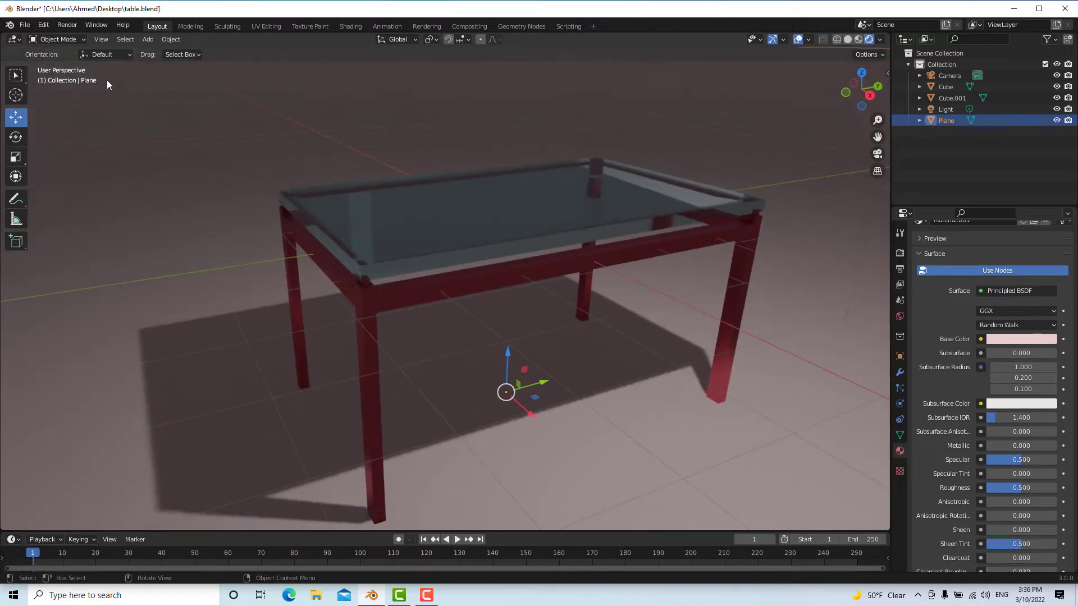
click(26, 26)
mouse_move(40, 38)
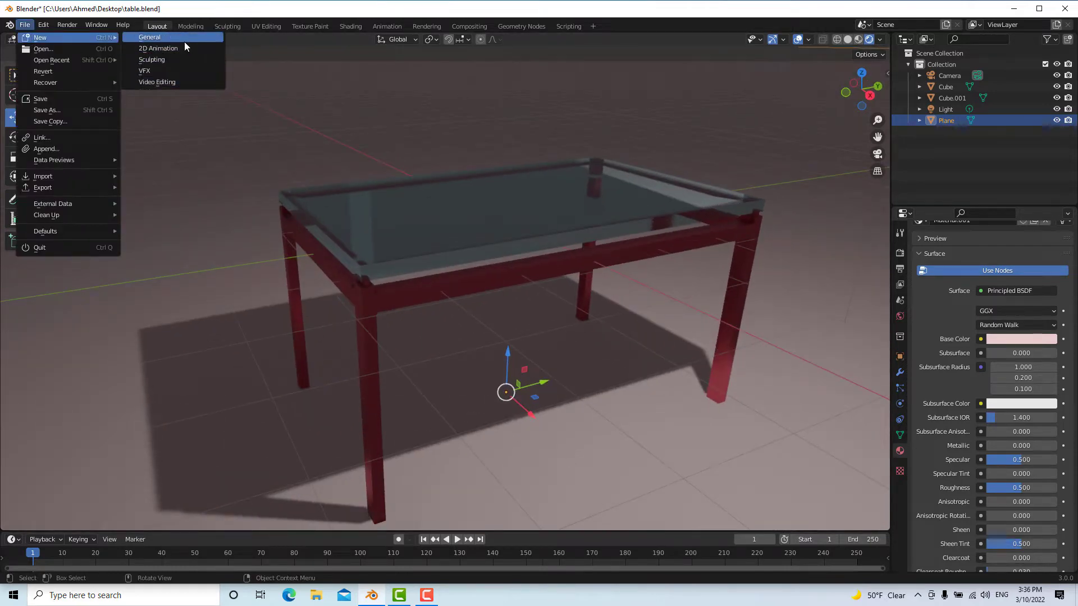
click(184, 41)
Discard the table file's changes, delete the default camera, and select the cube
click(555, 318)
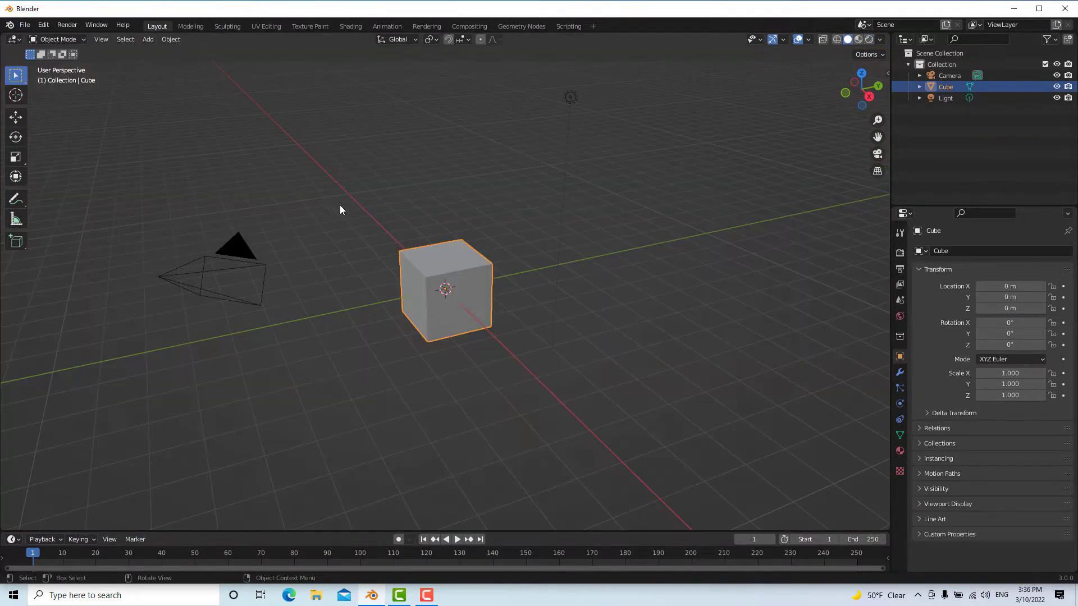
click(239, 281)
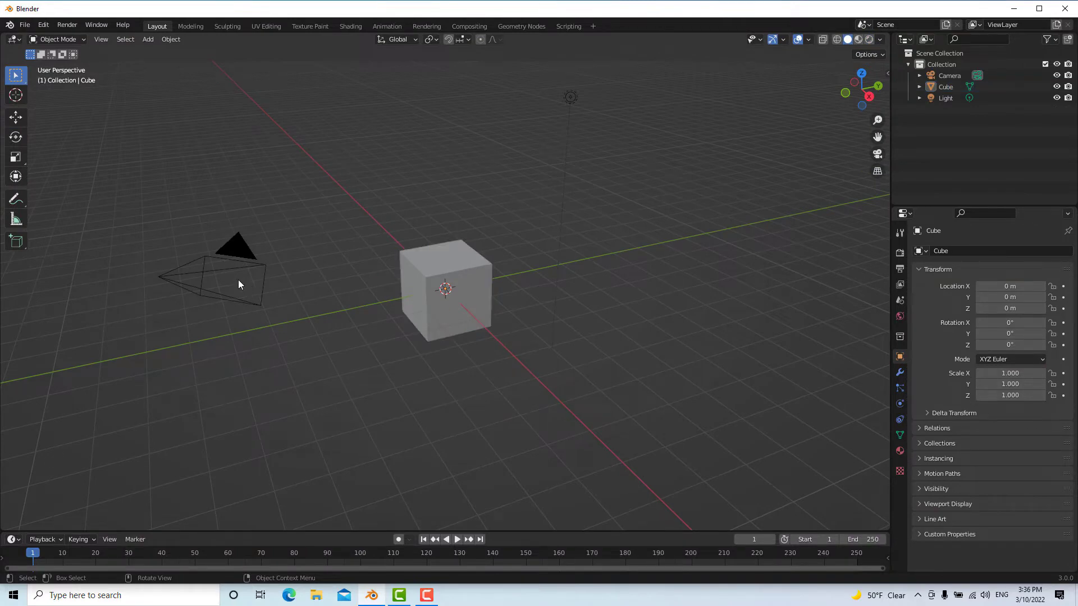
click(235, 272)
key(Delete)
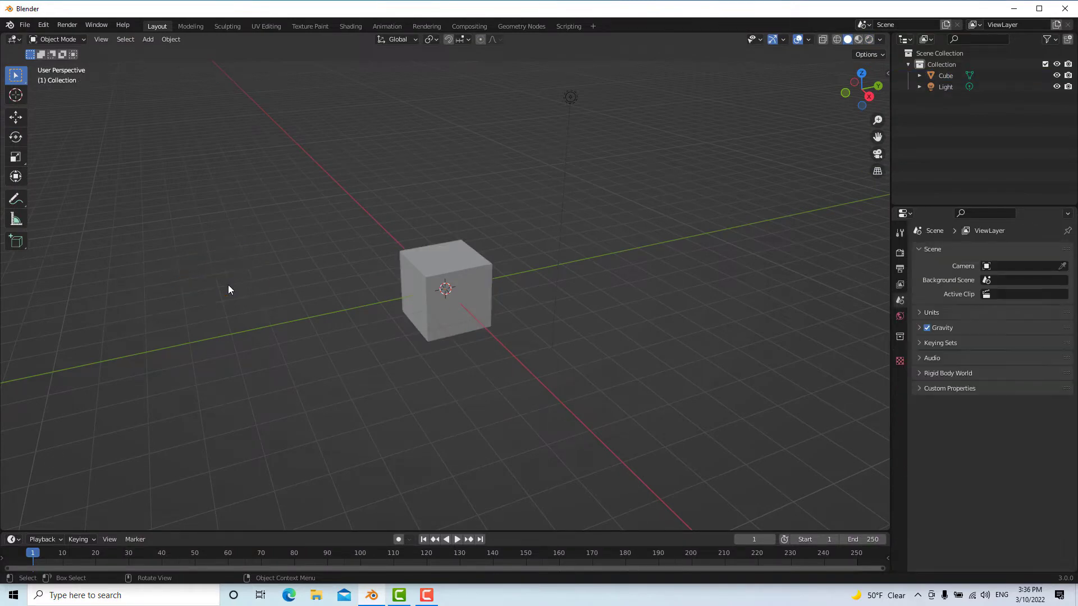
click(439, 261)
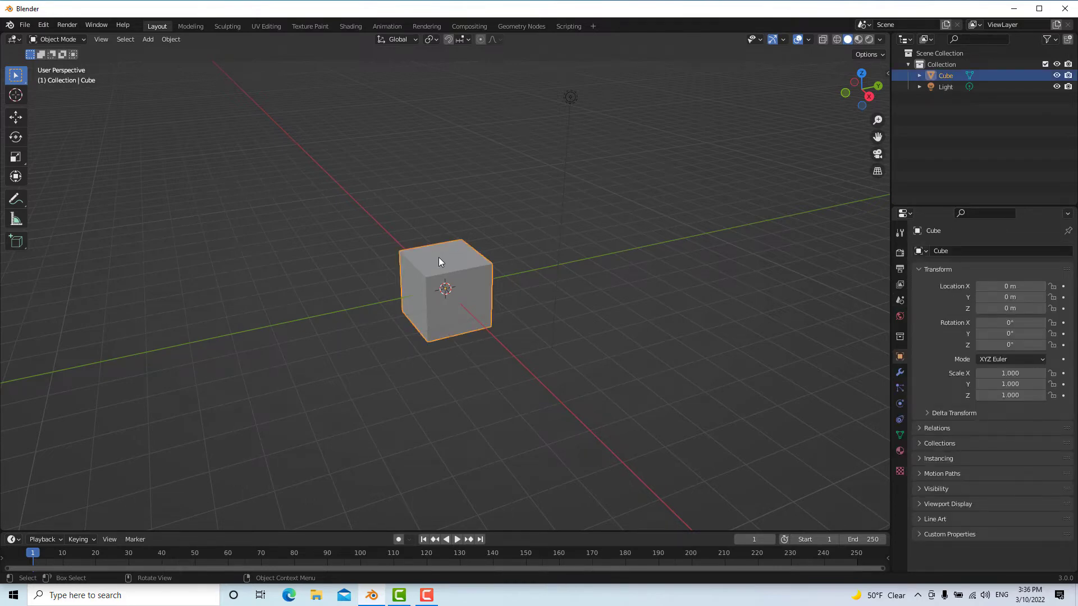
Scale the cube into a 3.026 × 4.564 × 0.095 slab and view it from the top
key(s)
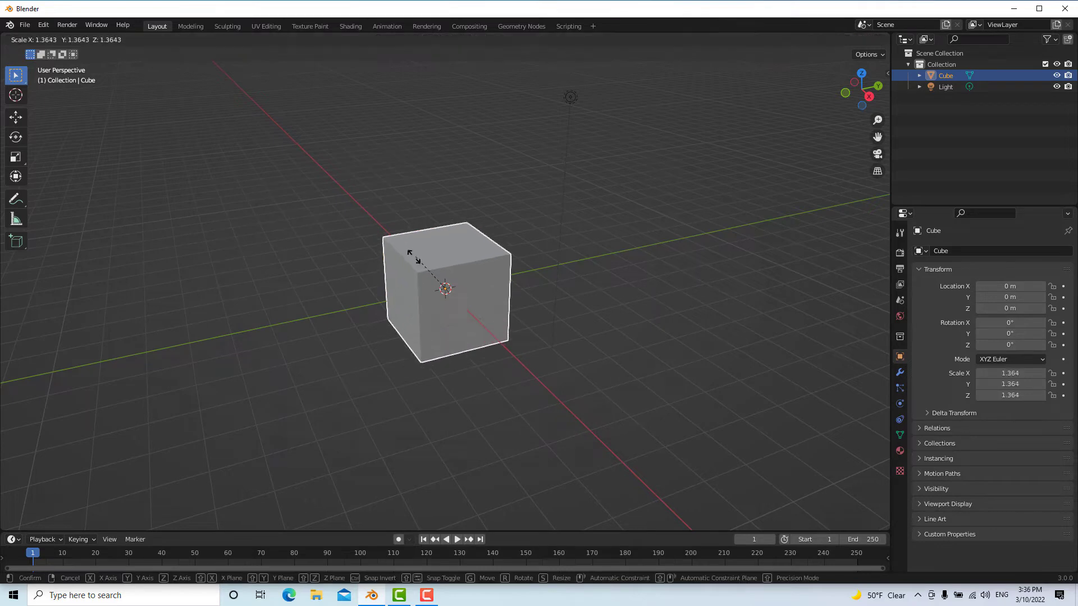
click(307, 247)
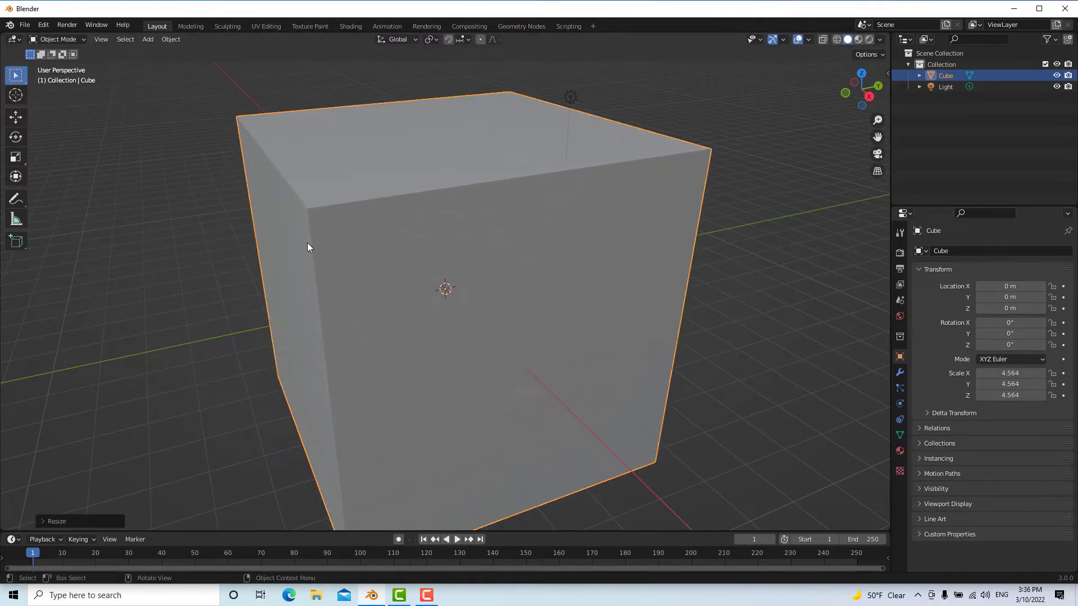
click(13, 159)
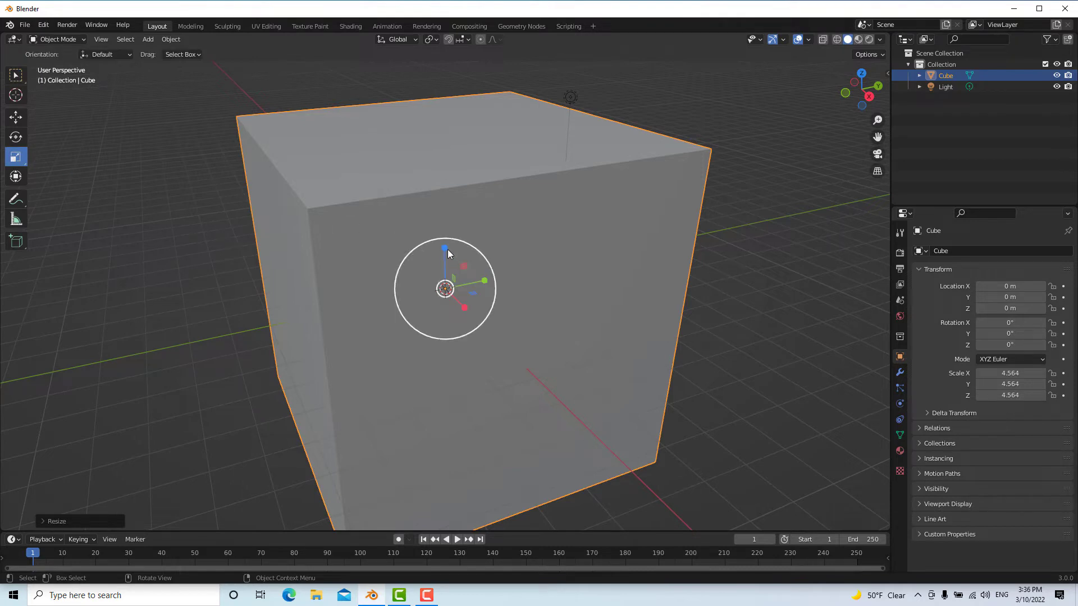
drag(444, 248, 446, 290)
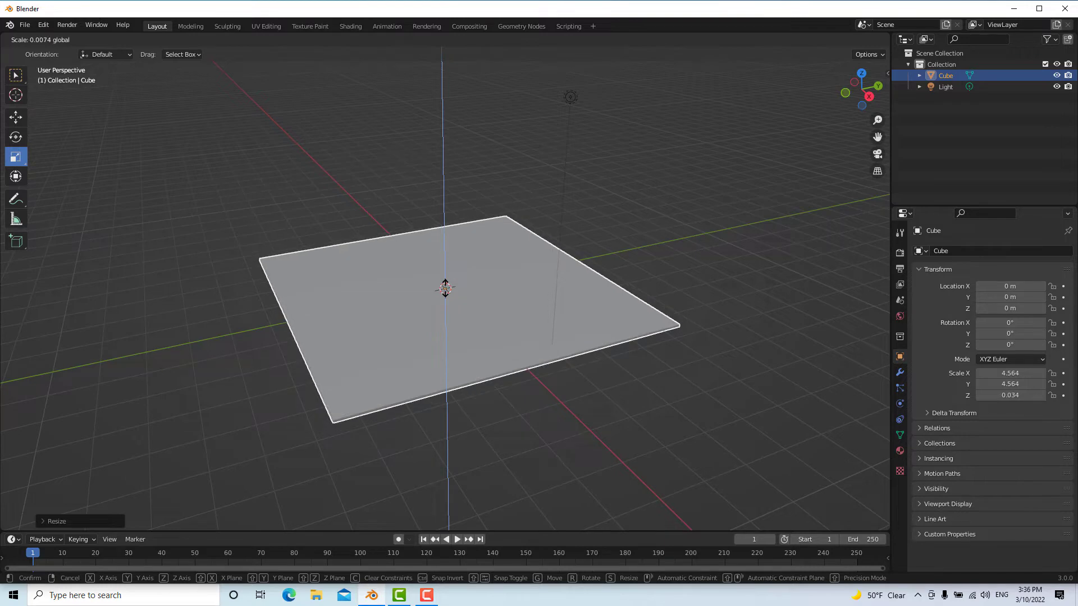
mouse_move(446, 290)
mouse_down()
mouse_move(465, 308)
mouse_move(453, 305)
mouse_up()
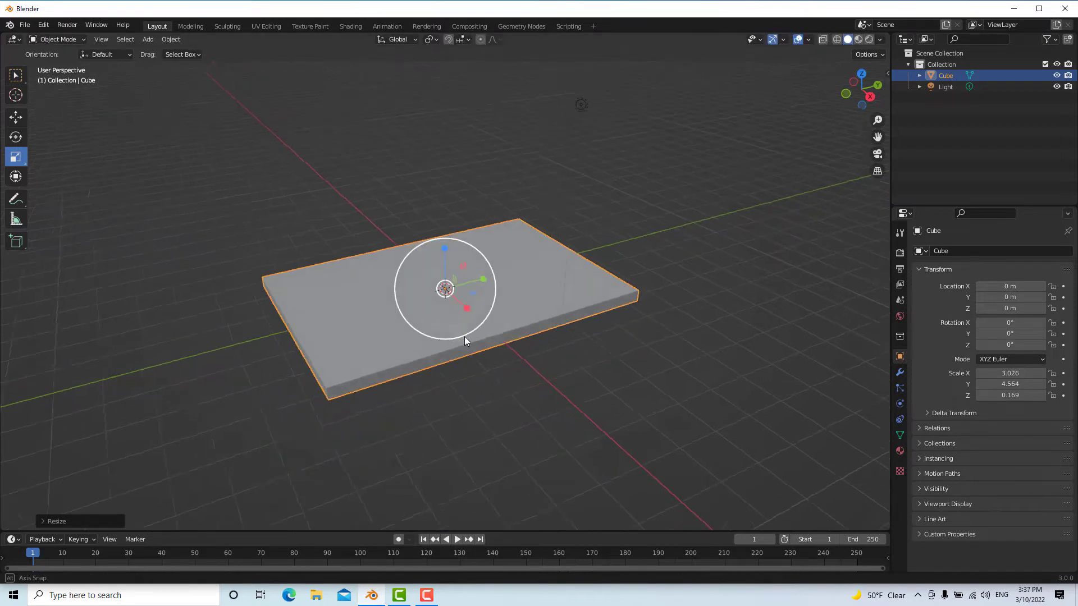
mouse_move(464, 335)
middle_down()
mouse_move(511, 345)
mouse_move(453, 335)
middle_up()
drag(442, 252, 443, 264)
click(537, 404)
scroll(447, 343, up, 1)
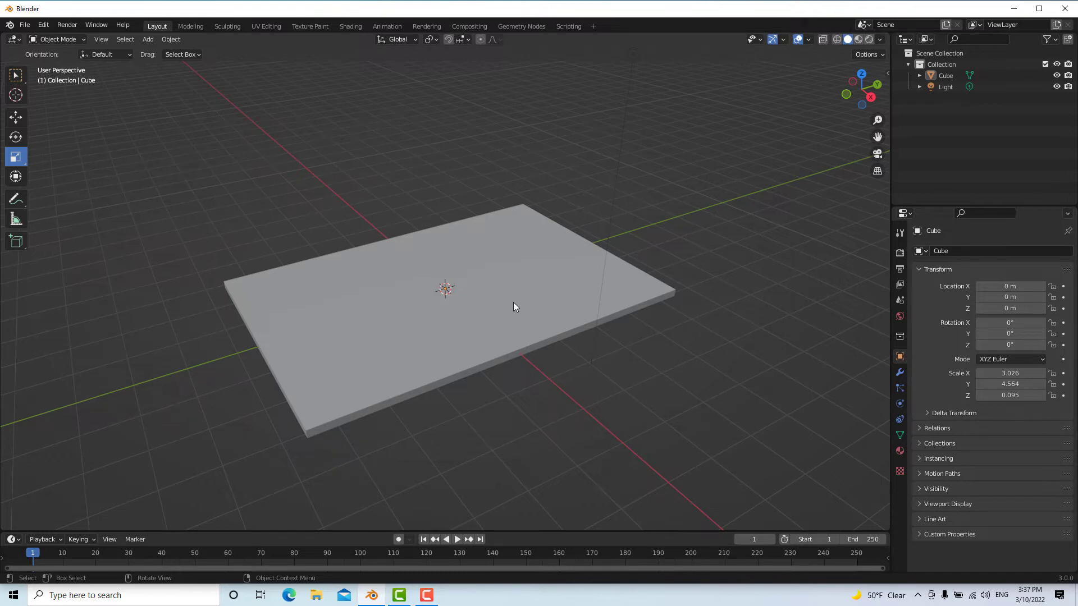
key(KP_7)
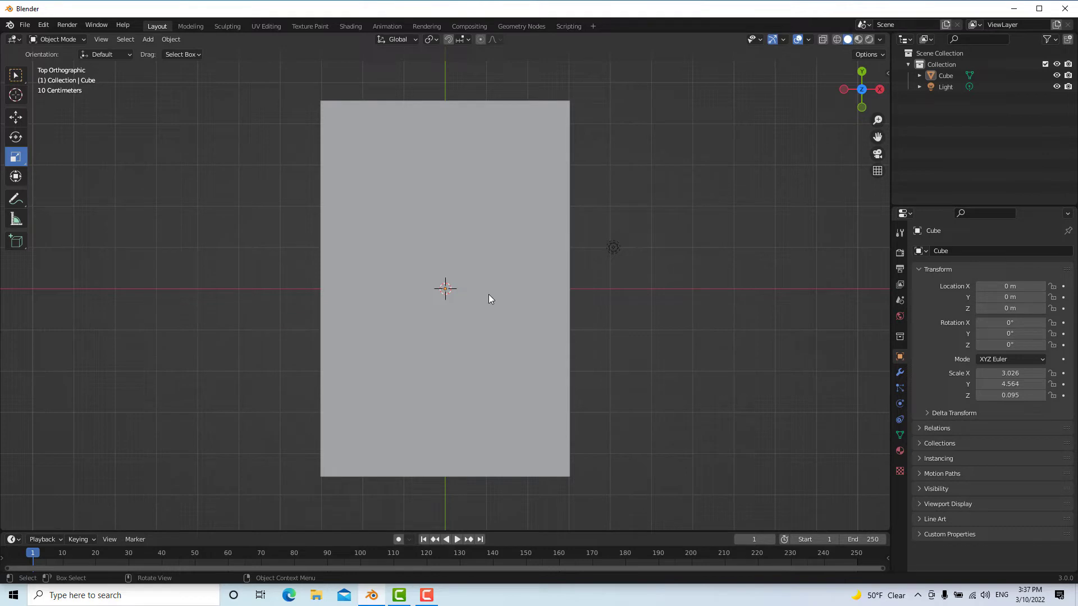
In Edit Mode, add horizontal loop cuts near the slab's top and bottom edges
click(63, 39)
click(61, 65)
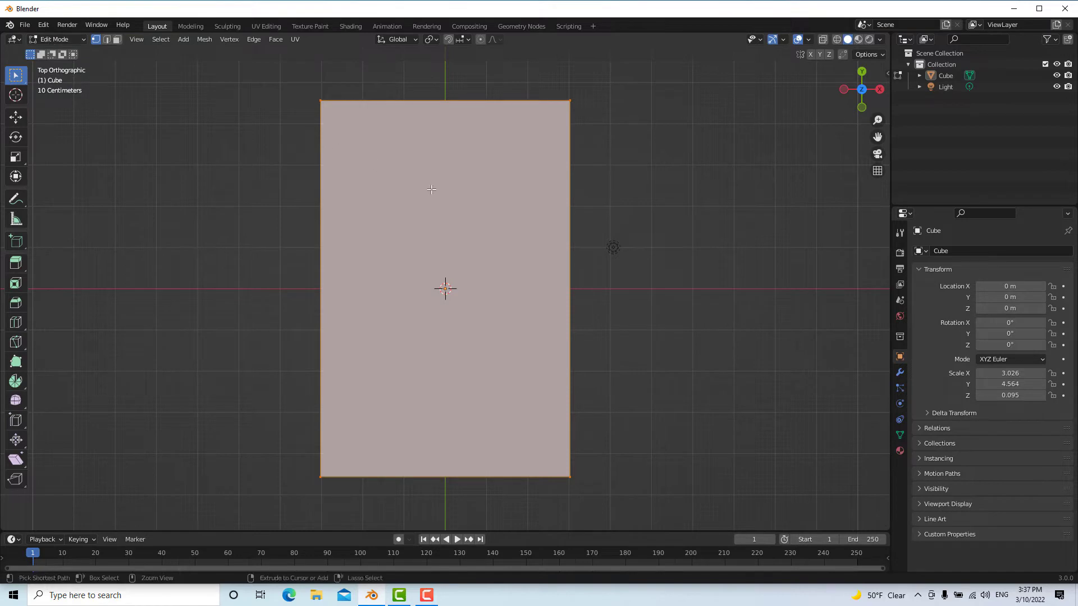
key(ctrl+r)
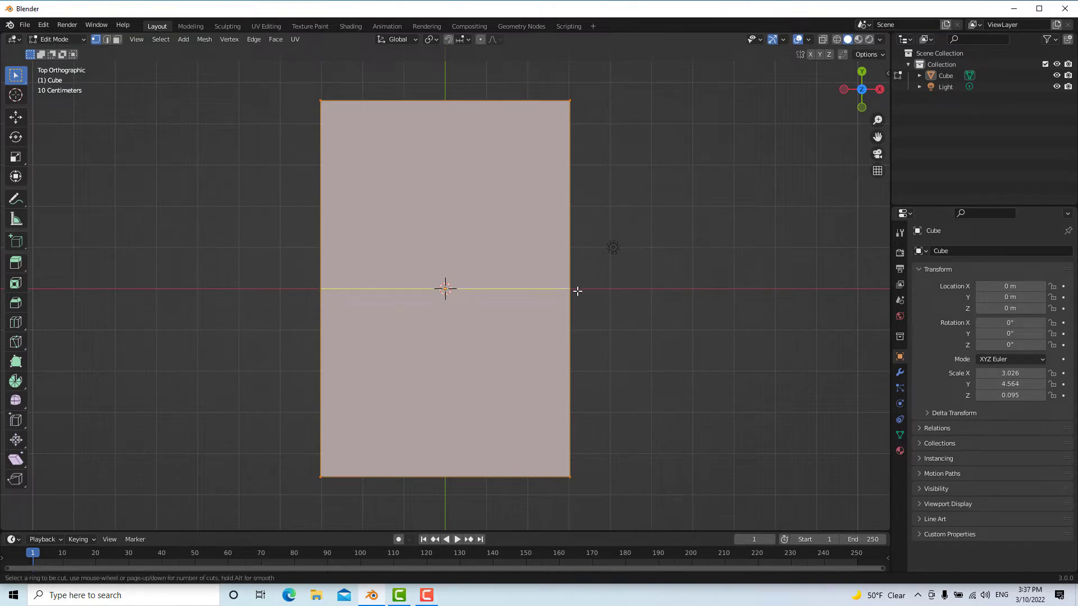
click(577, 291)
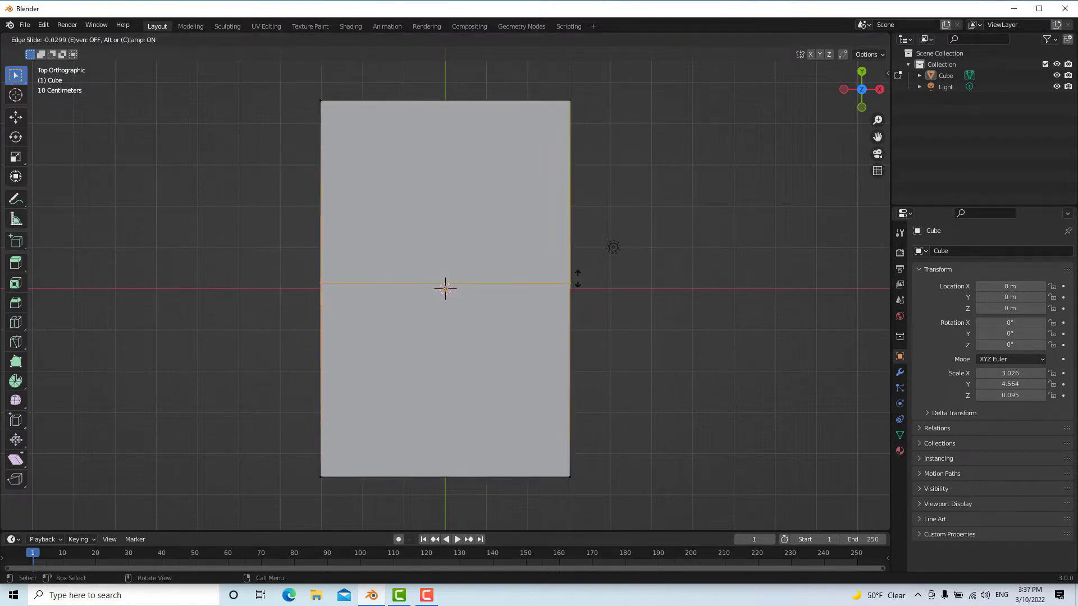
click(579, 116)
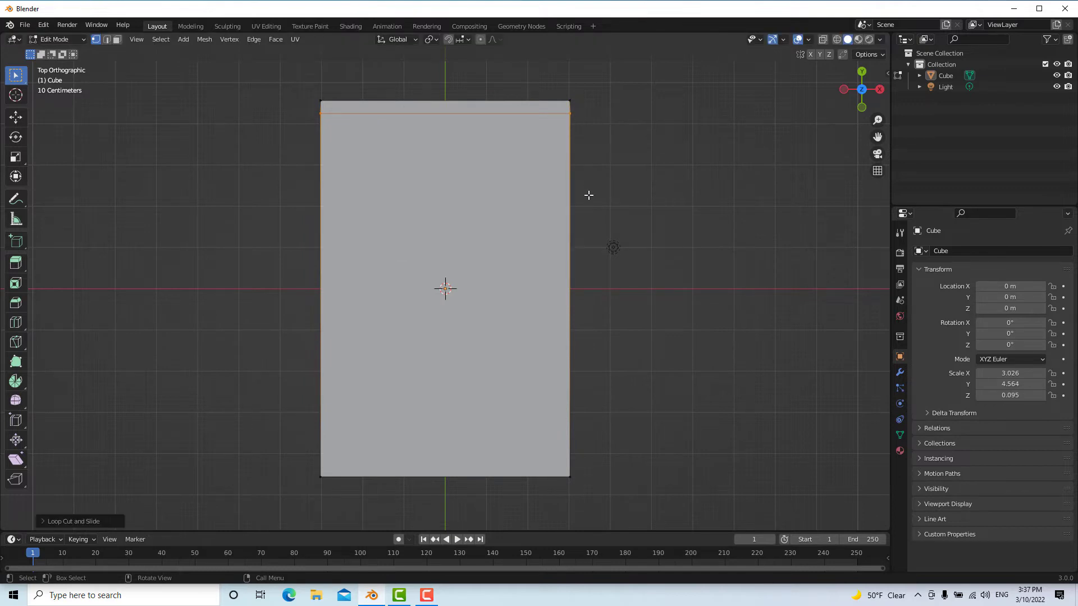
key(ctrl+r)
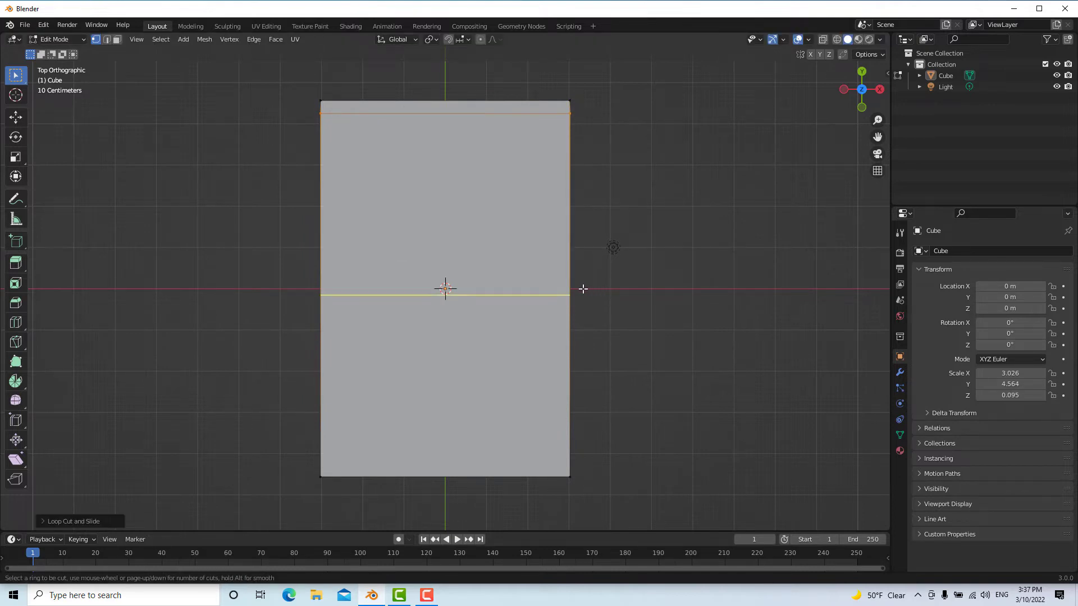
click(577, 289)
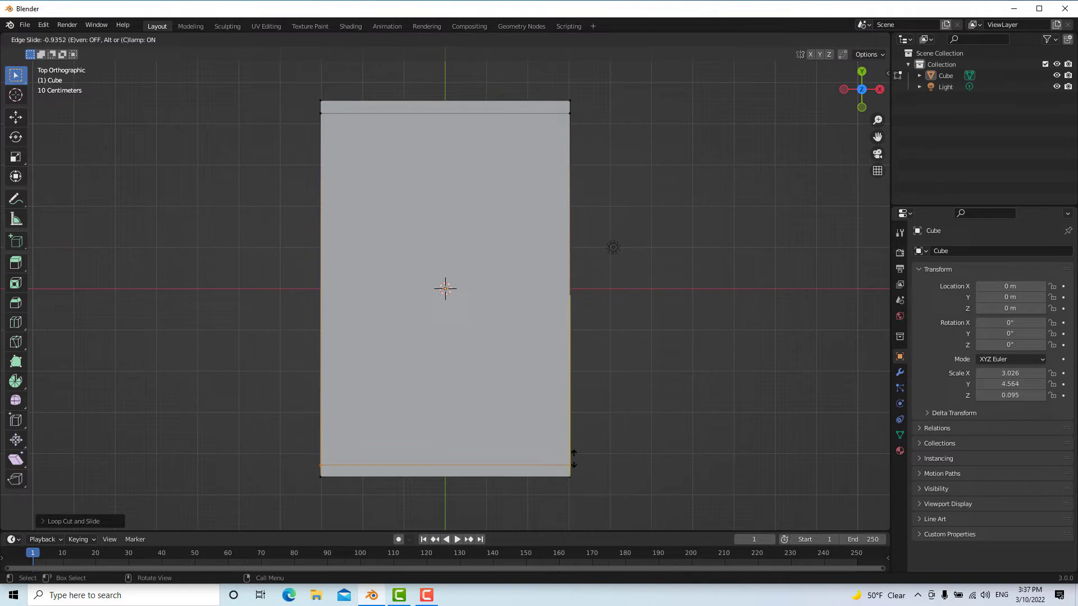
click(574, 457)
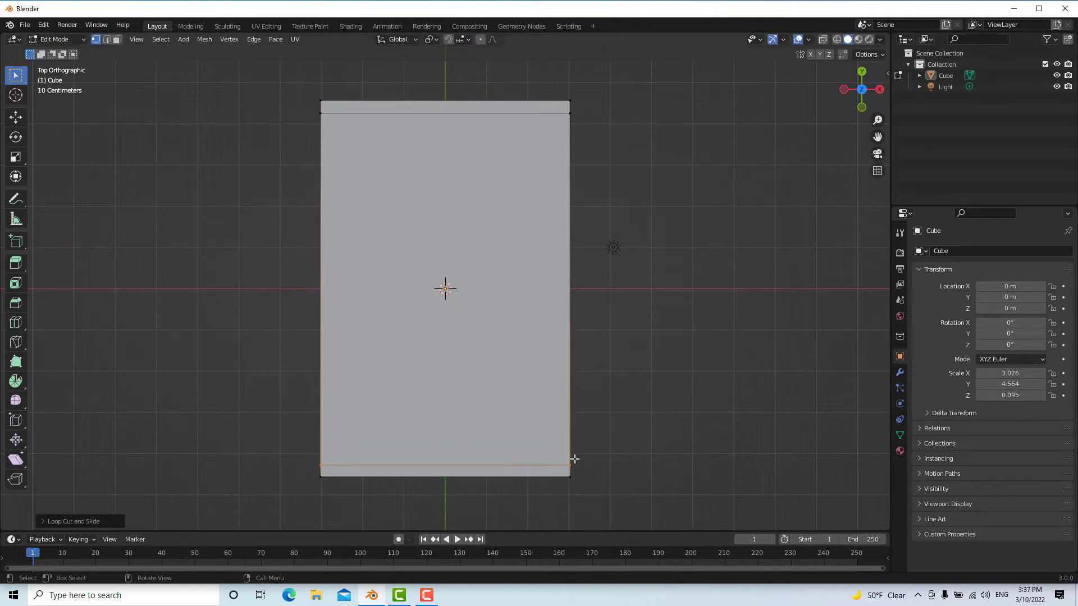
Add vertical loop cuts near the slab's right and left edges, then view it at an angle
key(ctrl+r)
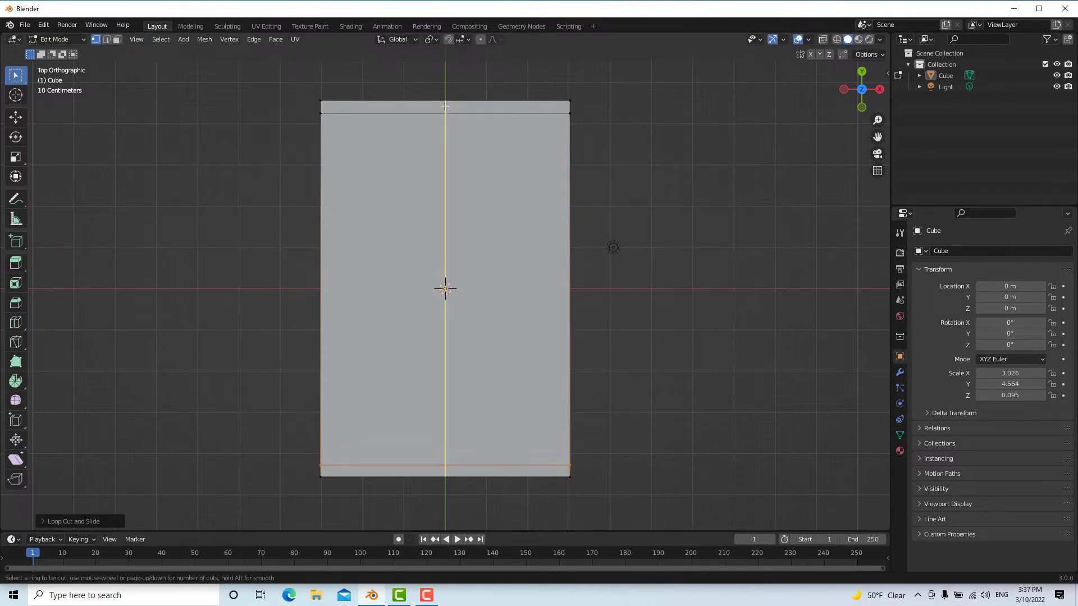
click(444, 106)
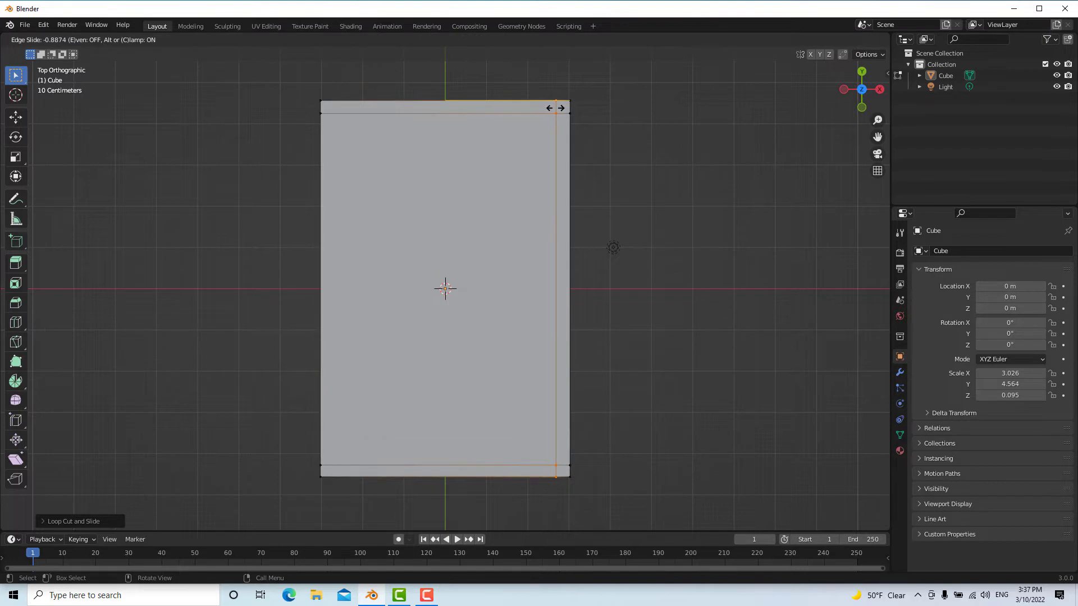
click(555, 108)
key(ctrl+r)
click(429, 103)
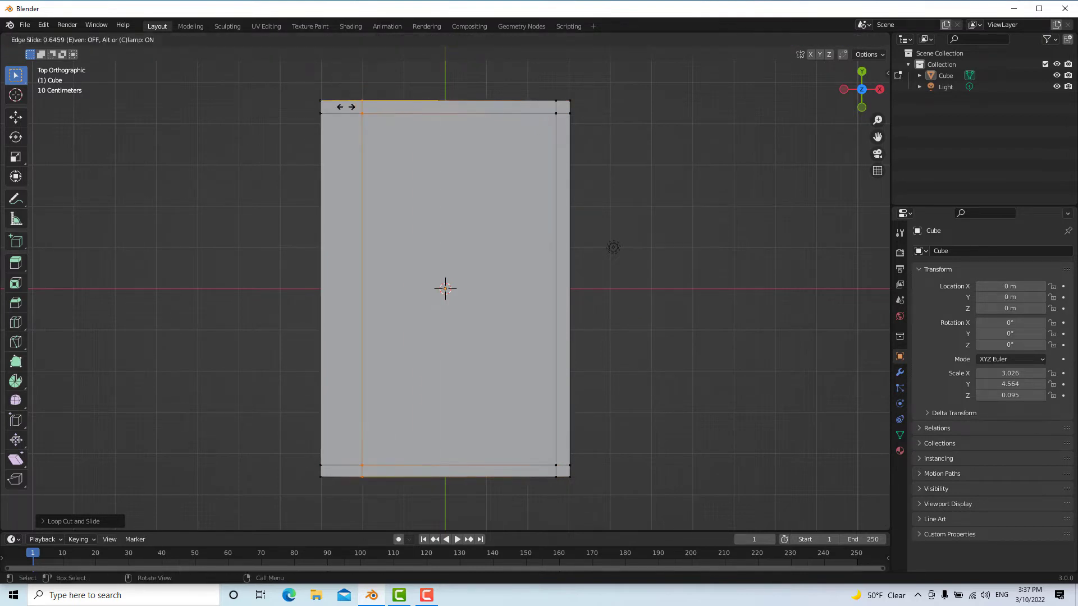
click(327, 108)
middle_drag(441, 266, 340, 323)
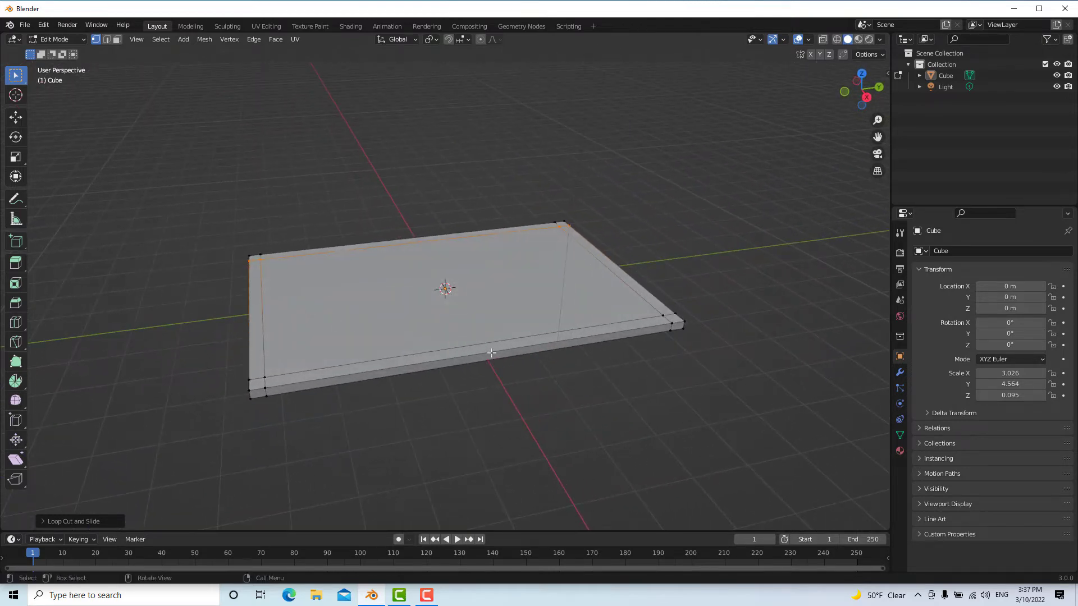
In face select mode, select the four small corner faces on the slab's underside
middle_drag(517, 390, 476, 310)
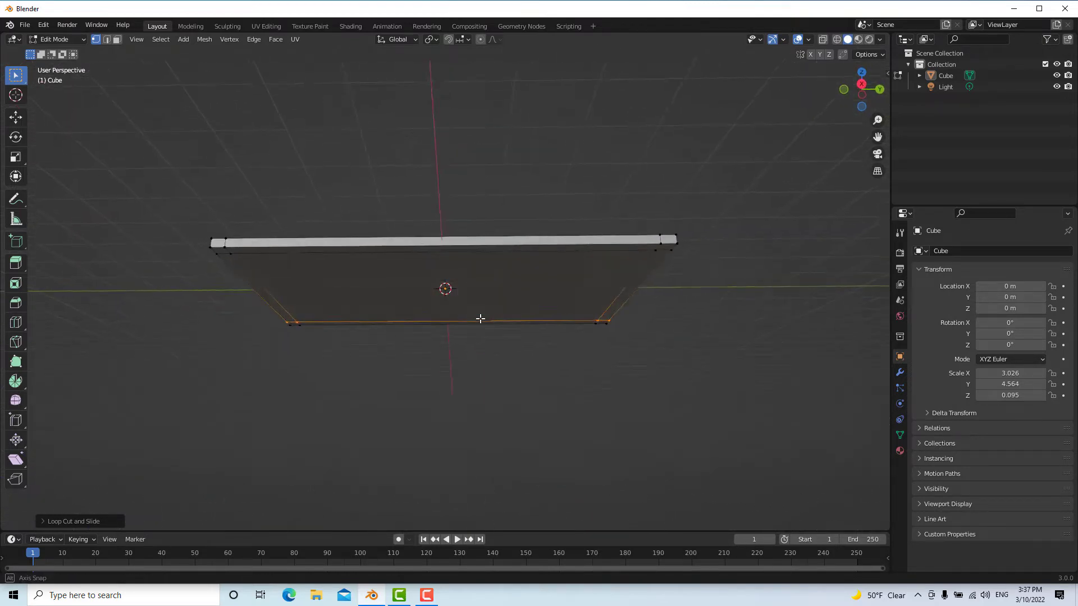
click(120, 38)
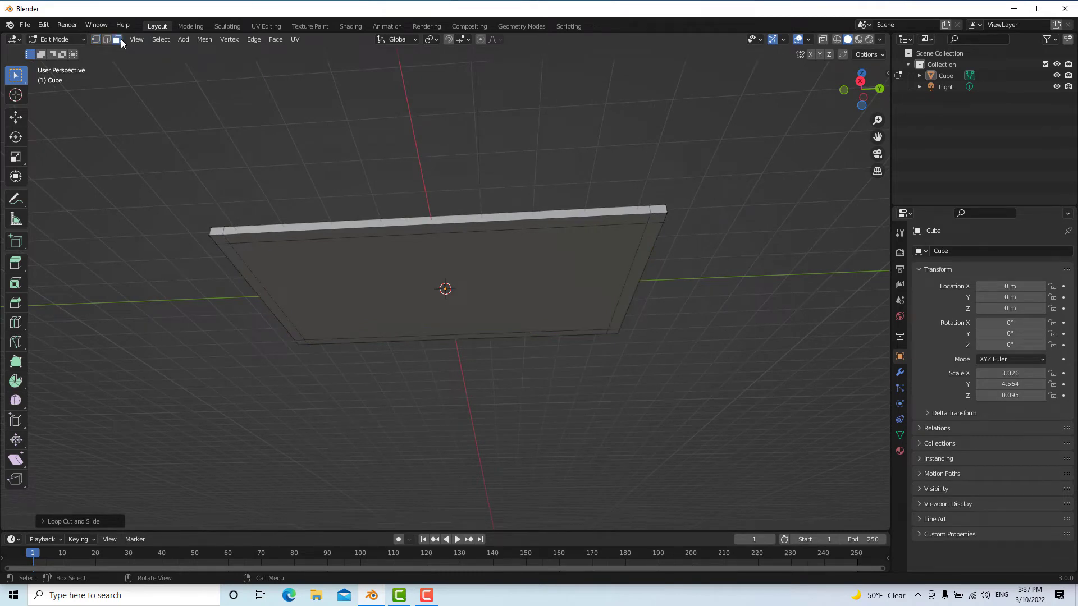
click(656, 218)
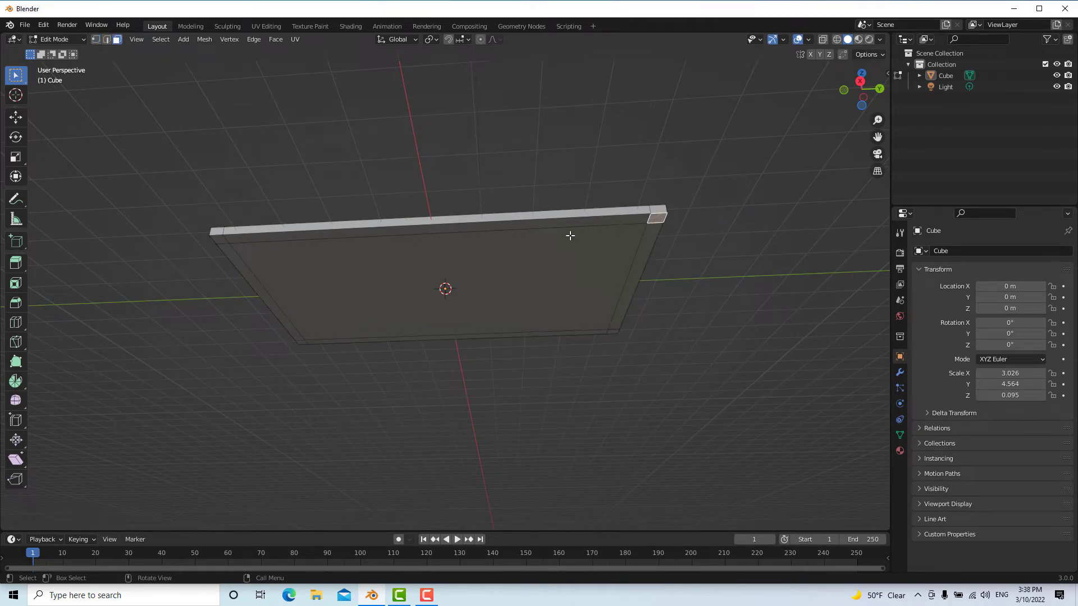
shift+click(221, 241)
middle_drag(258, 315, 266, 376)
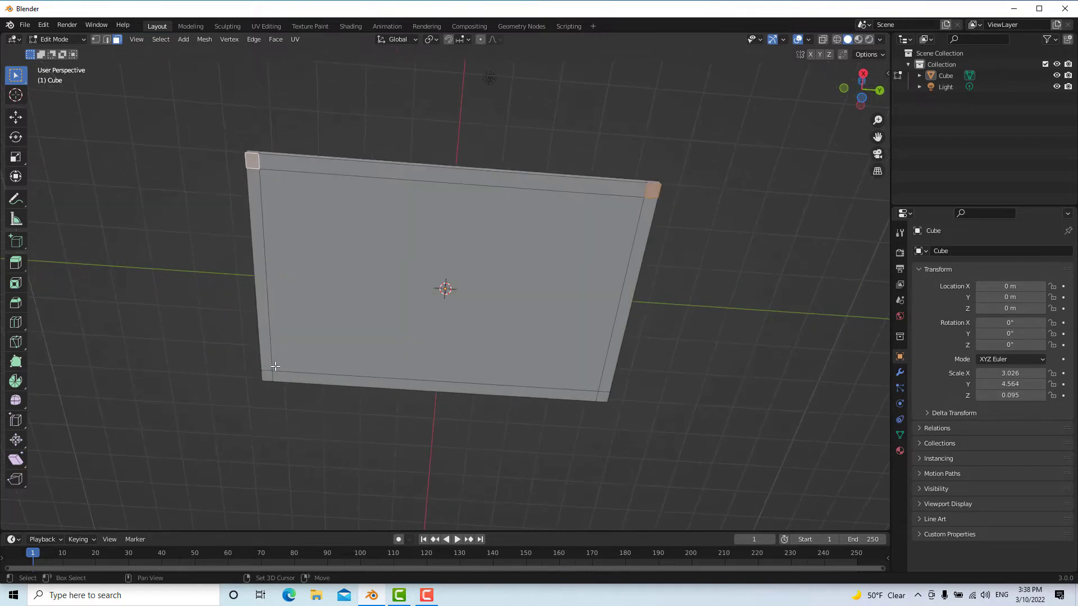
shift+click(266, 376)
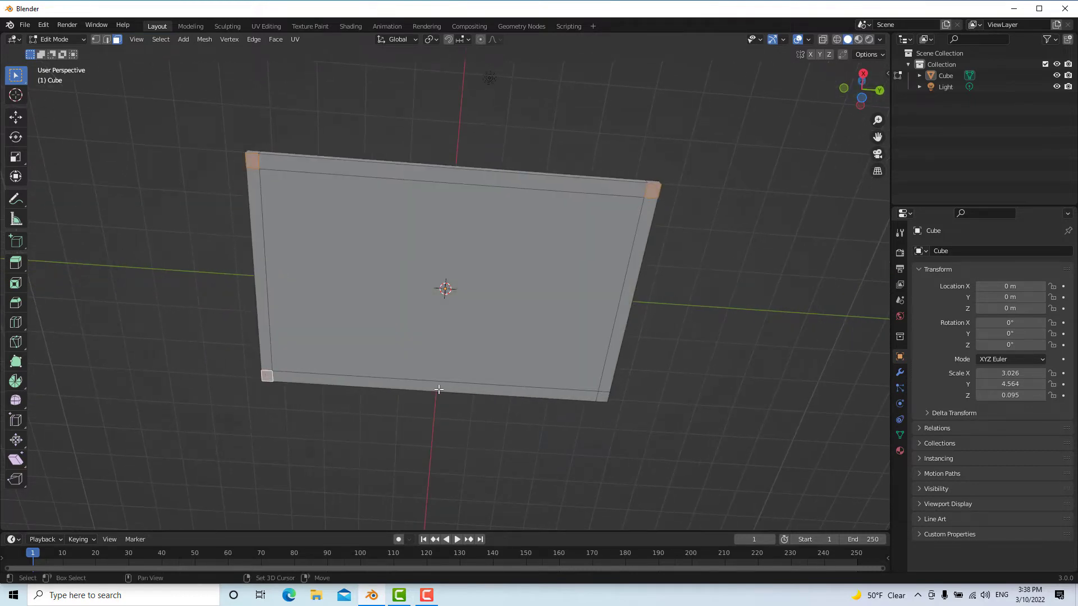
shift+click(603, 398)
mouse_move(419, 241)
middle_down()
mouse_move(435, 294)
mouse_move(424, 320)
middle_up()
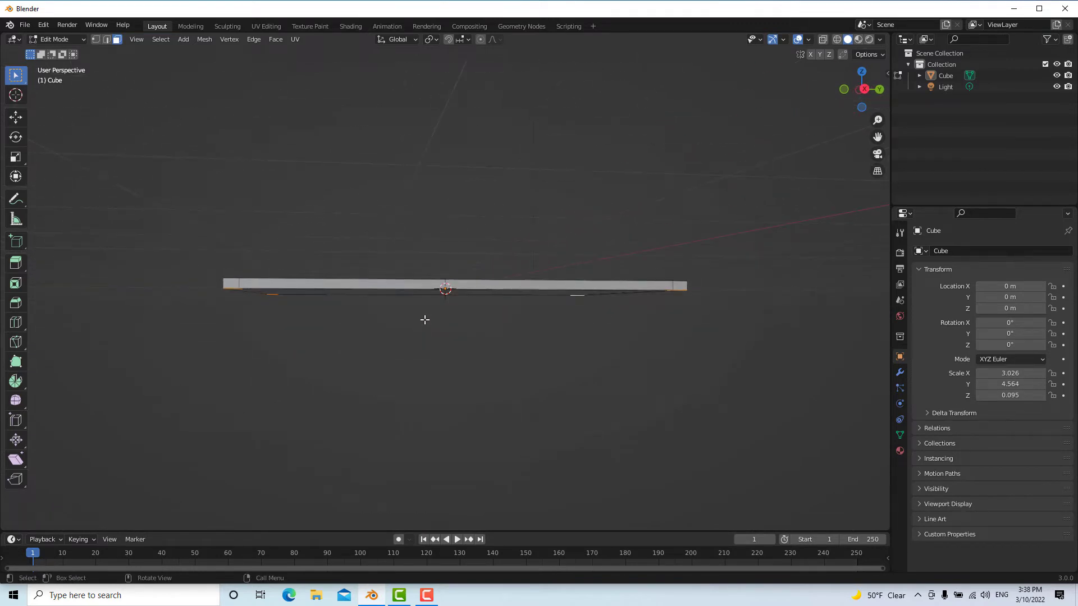
Extrude the four corner faces straight down along global Z into long legs
key(e)
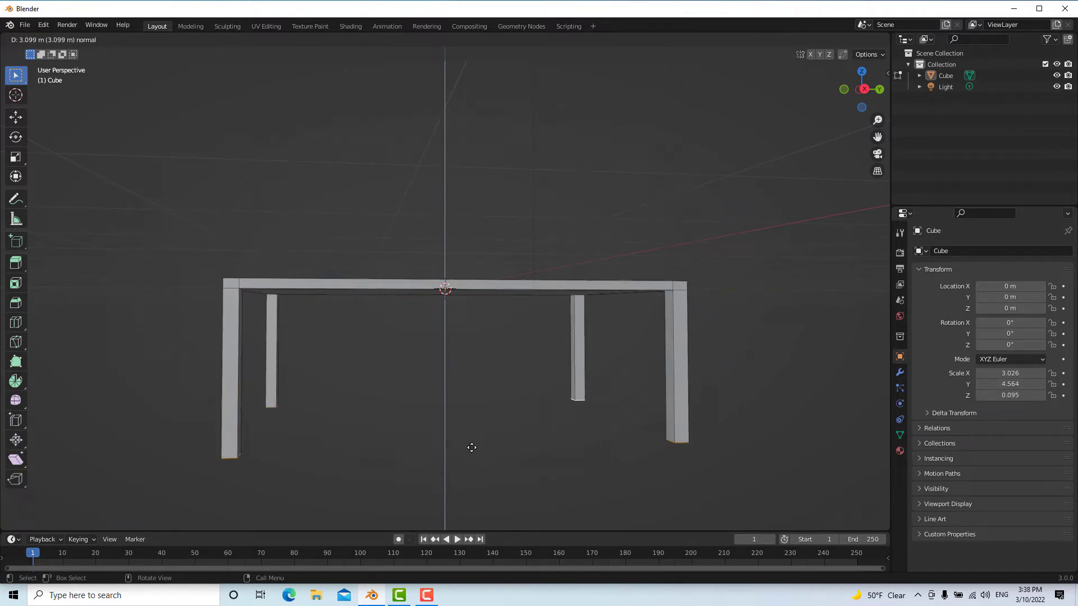
key(z)
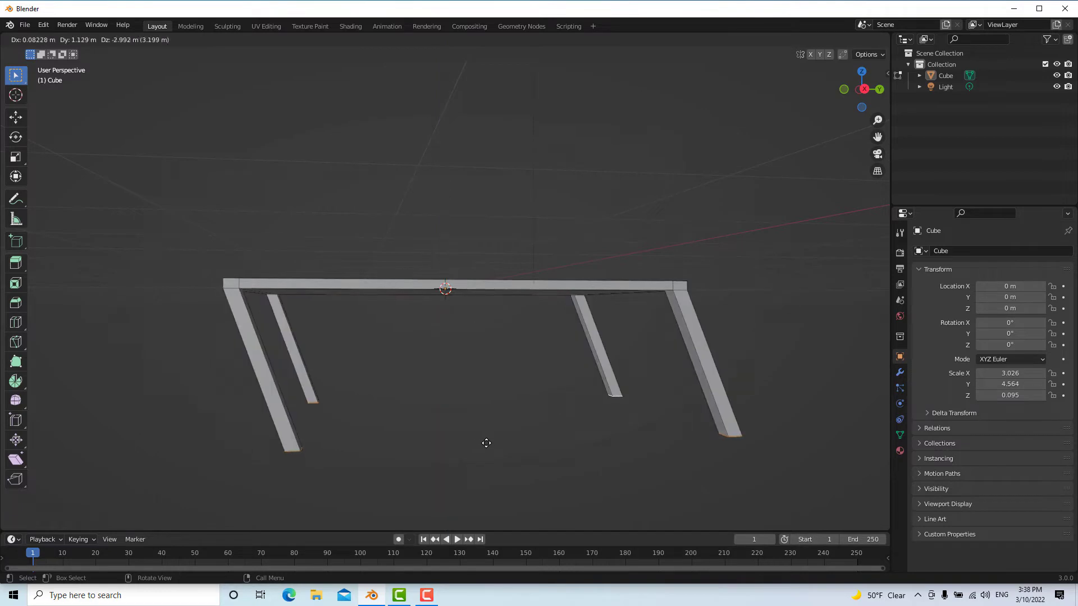
key(z)
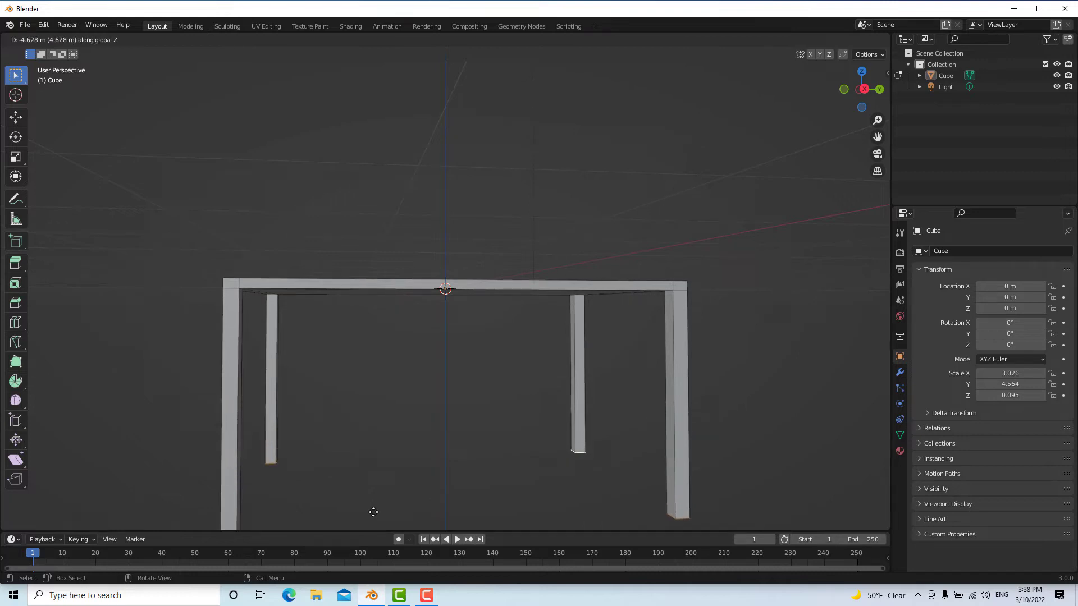
click(373, 509)
mouse_move(354, 372)
middle_down()
mouse_move(361, 402)
mouse_move(366, 369)
mouse_move(389, 367)
middle_up()
scroll(389, 367, up, 1)
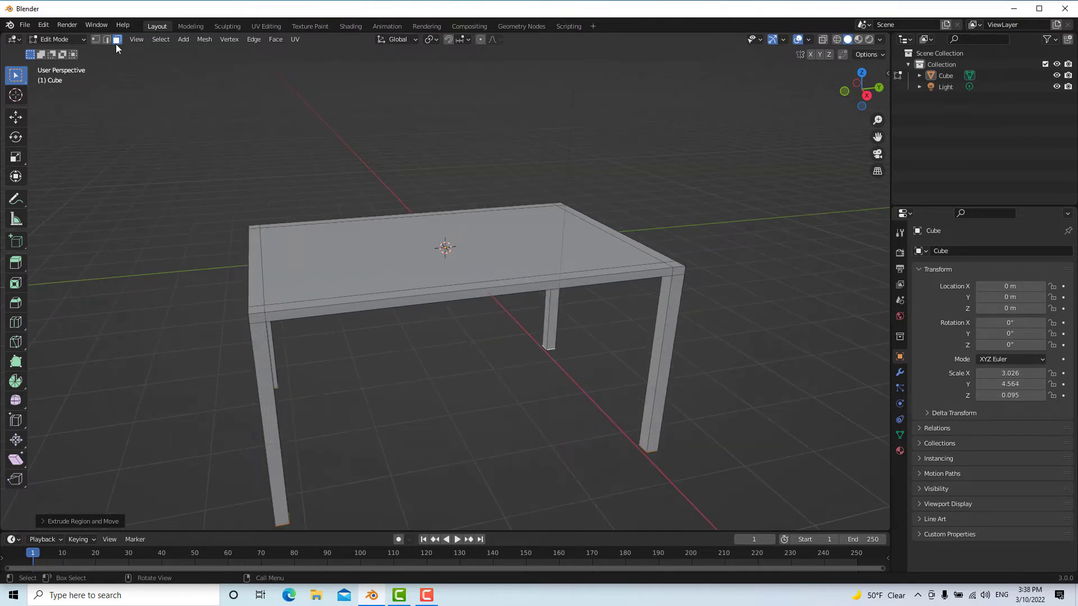
Delete the tabletop's central top face and then its bottom panel face
scroll(497, 239, up, 2)
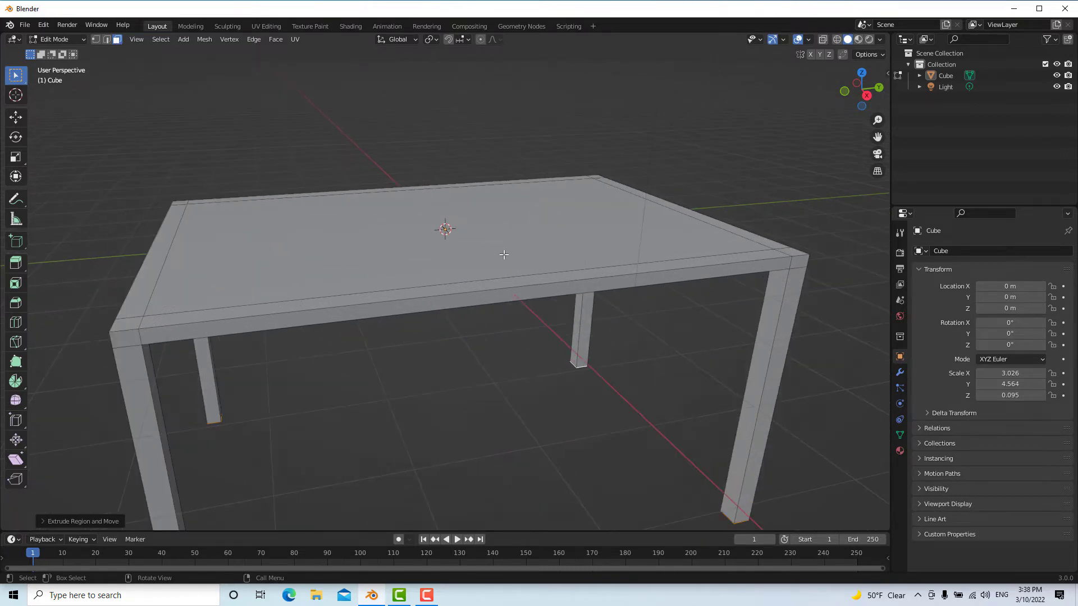
click(482, 230)
key(x)
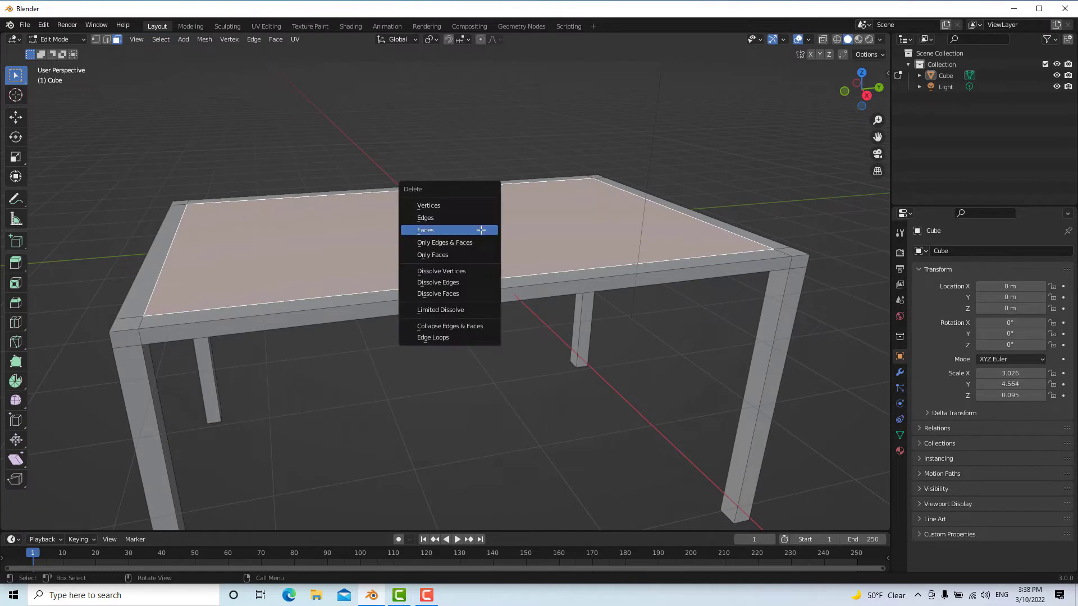
click(441, 233)
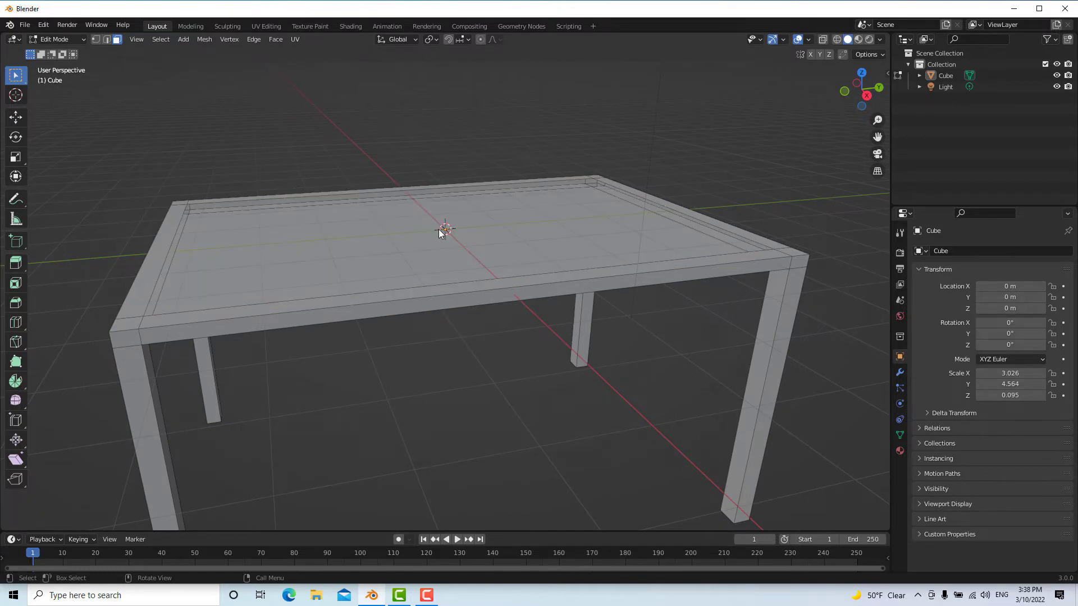
click(480, 241)
key(x)
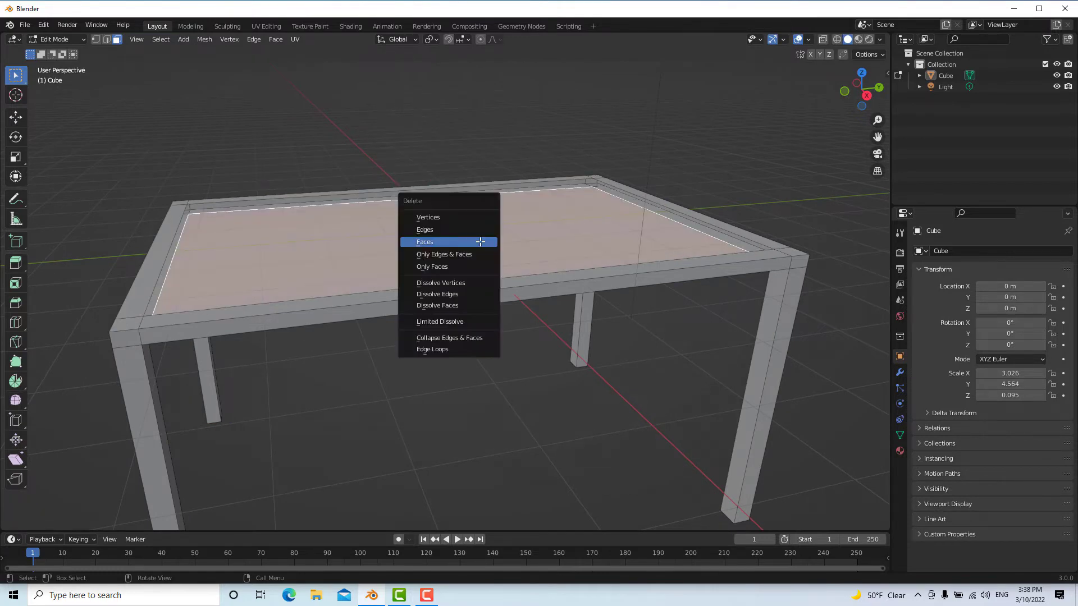
click(425, 241)
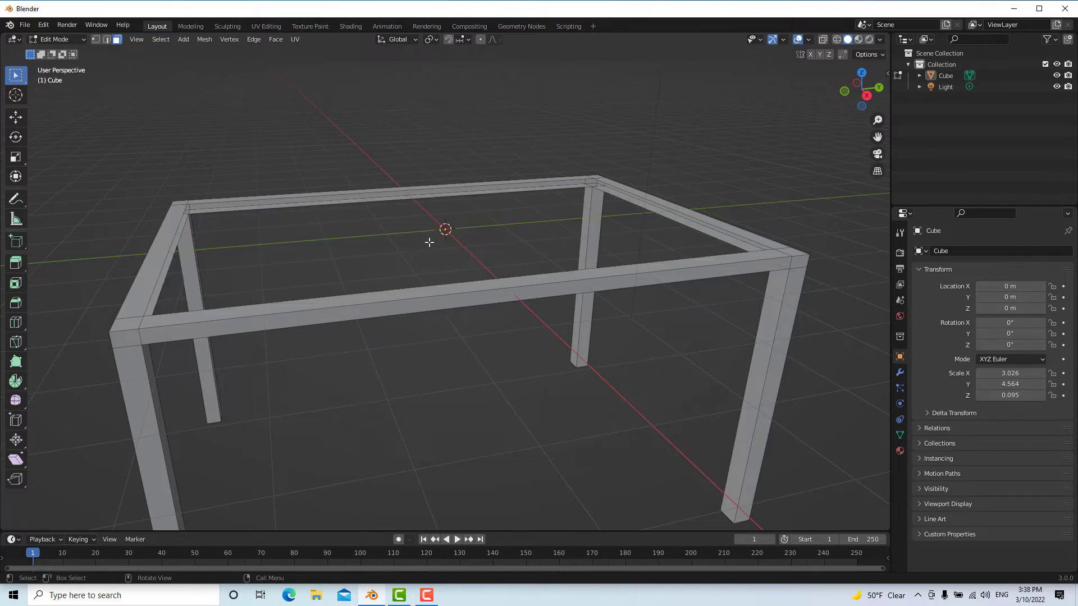
In edge select, fill faces between opposite edges on the left and far beams
mouse_move(390, 210)
middle_down()
mouse_move(233, 188)
mouse_move(249, 213)
mouse_move(236, 183)
mouse_move(301, 244)
mouse_move(173, 176)
middle_up()
scroll(234, 191, up, 3)
scroll(236, 183, down, 4)
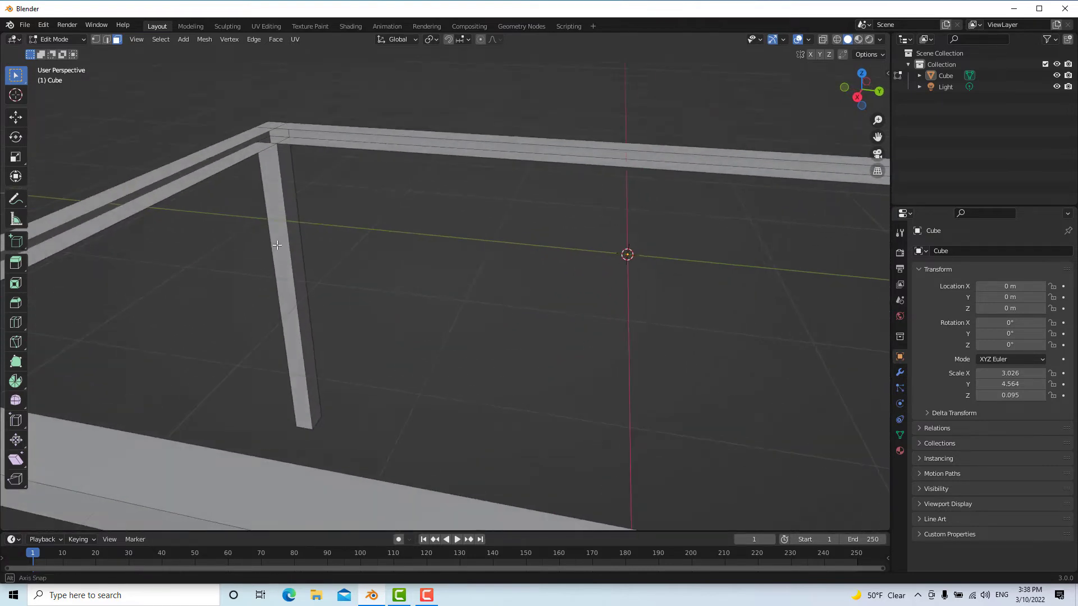
click(104, 39)
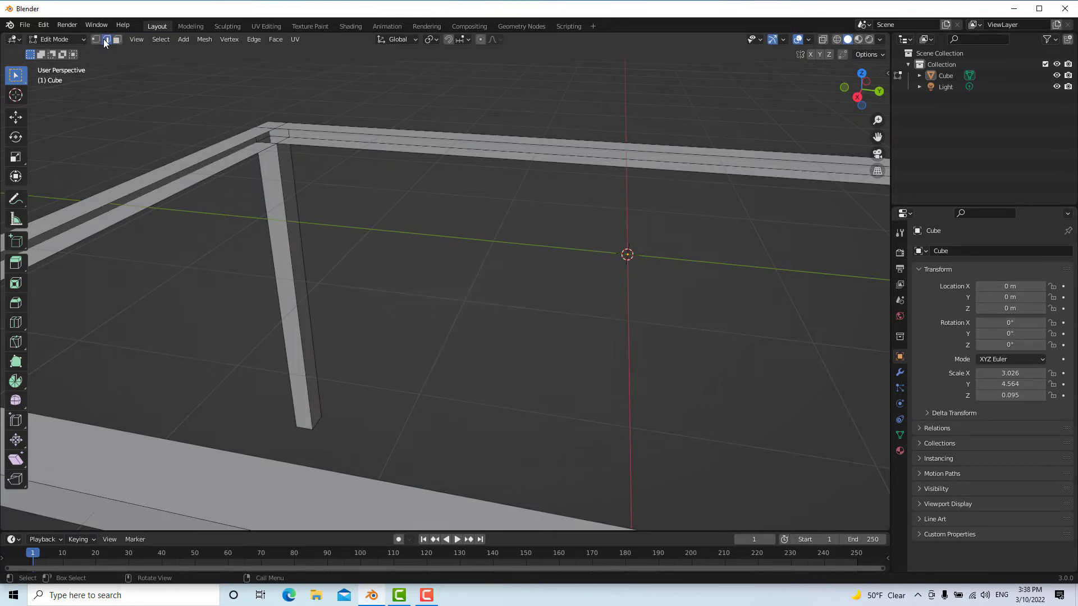
click(139, 191)
shift+click(161, 203)
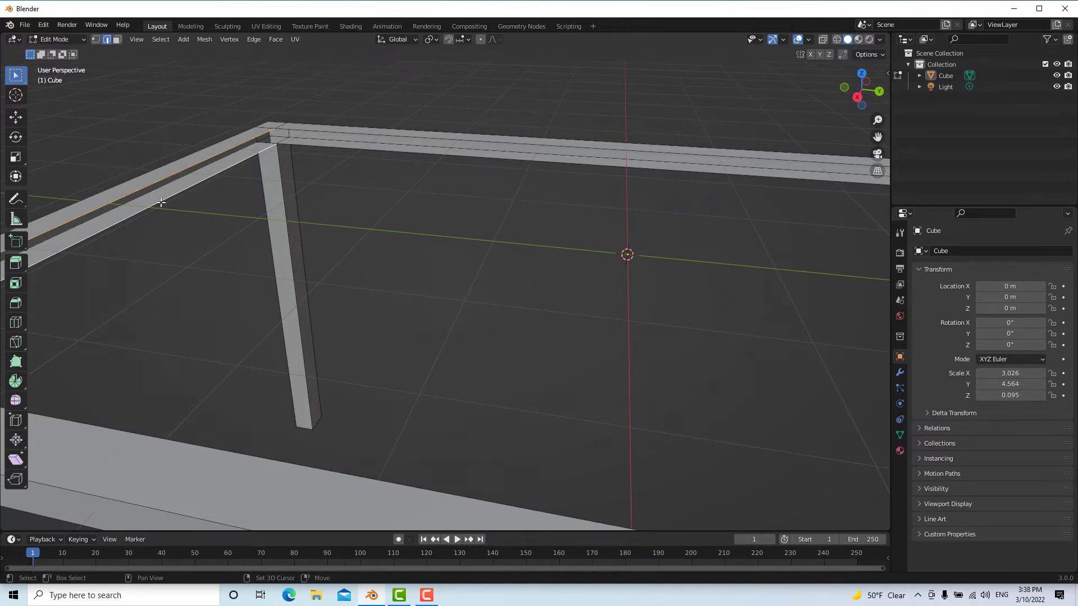
key(f)
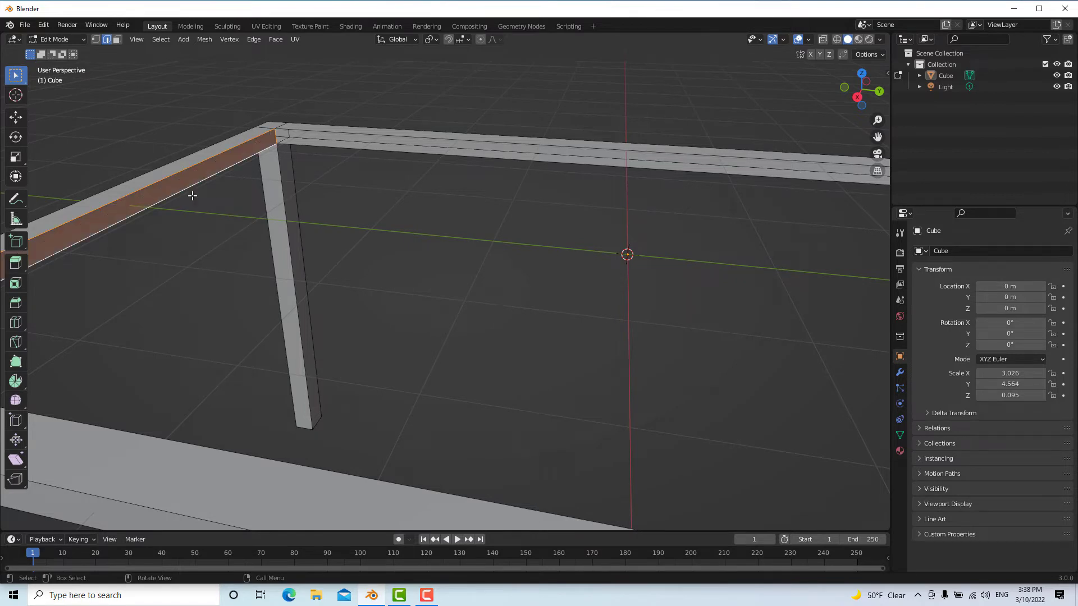
click(453, 141)
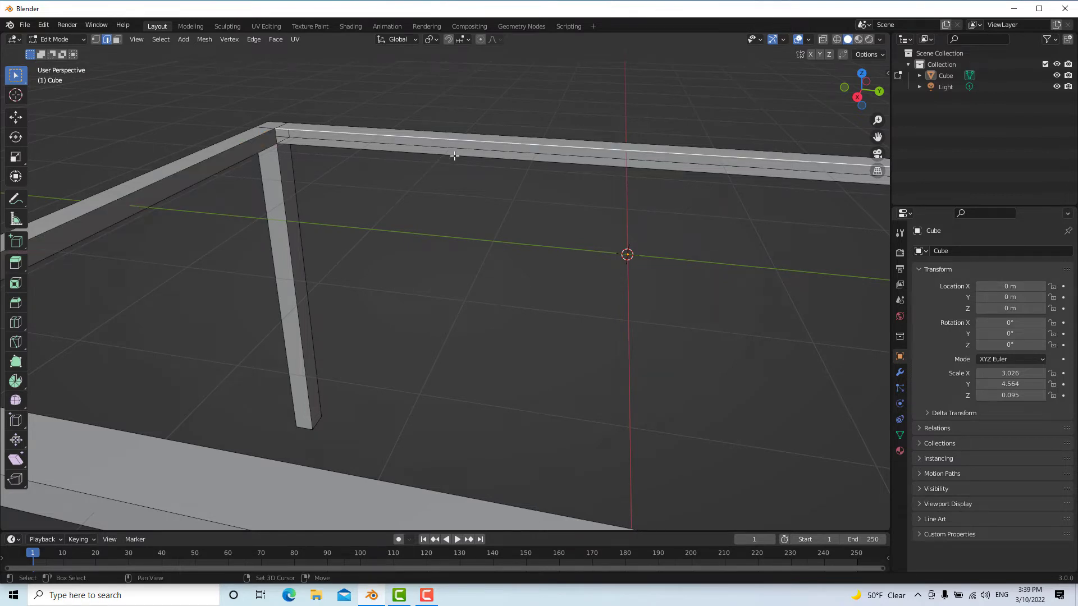
shift+click(454, 156)
key(f)
Fill the remaining open beam sides with faces between their paired edges
mouse_move(472, 217)
middle_down()
mouse_move(577, 226)
mouse_move(615, 125)
middle_up()
click(620, 106)
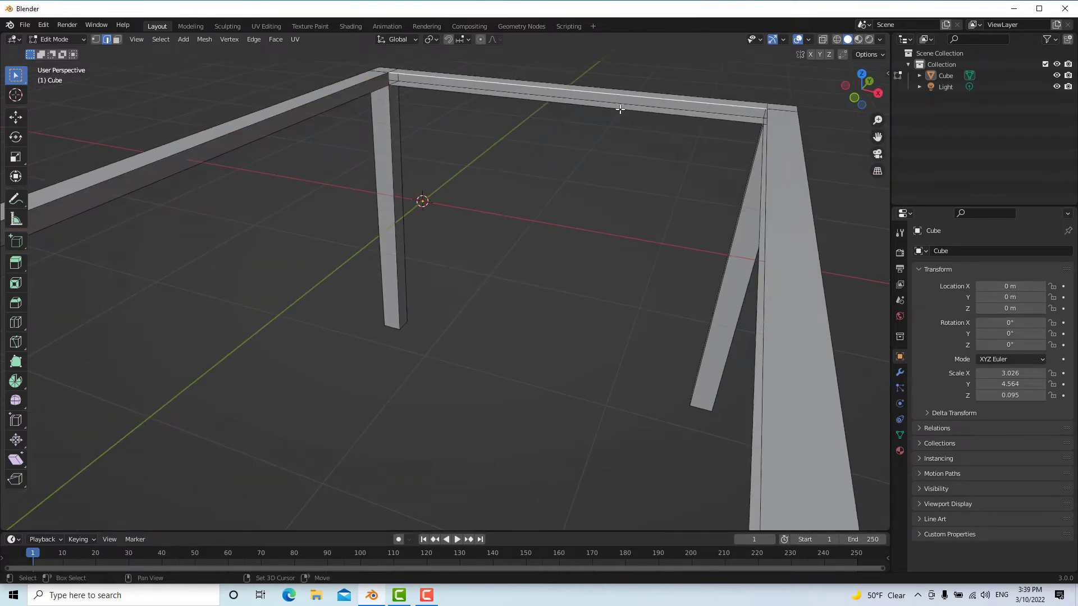
shift+click(621, 109)
key(f)
middle_drag(567, 192, 652, 191)
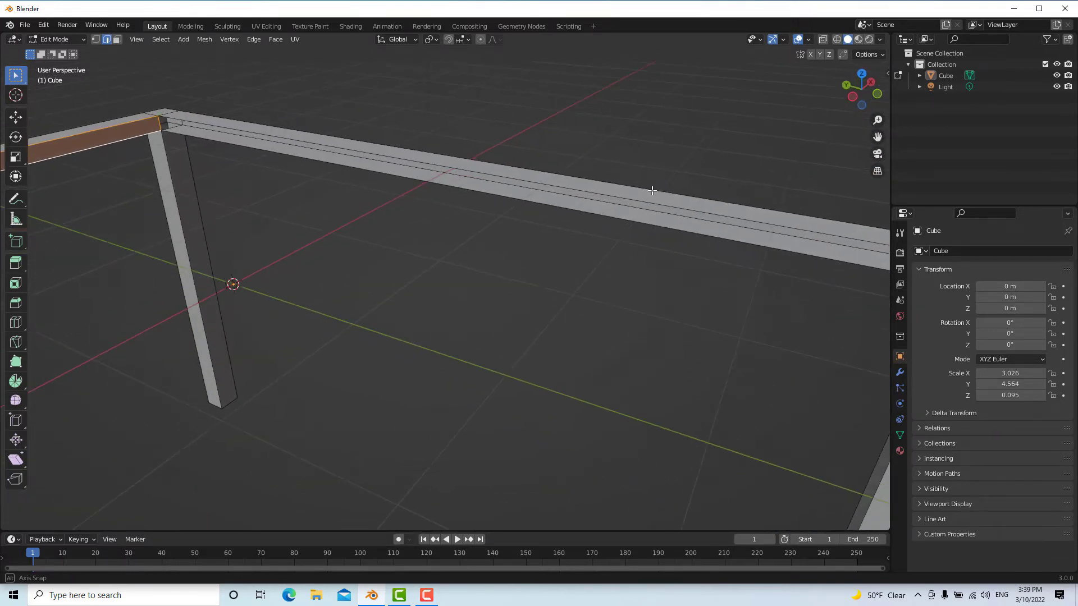
click(646, 202)
shift+click(647, 223)
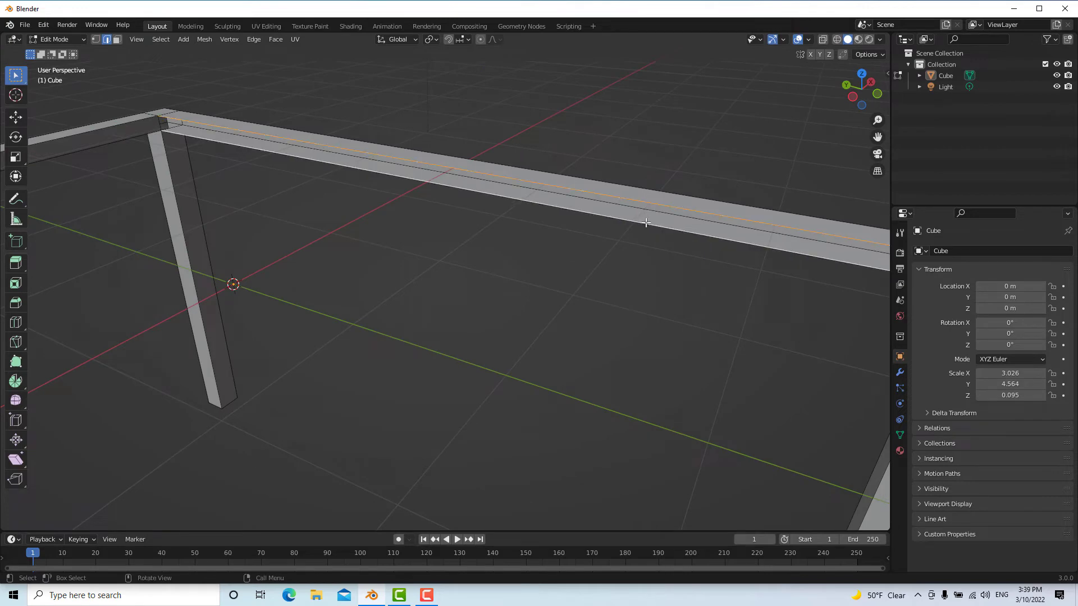
key(f)
middle_drag(512, 252, 325, 245)
scroll(346, 252, down, 5)
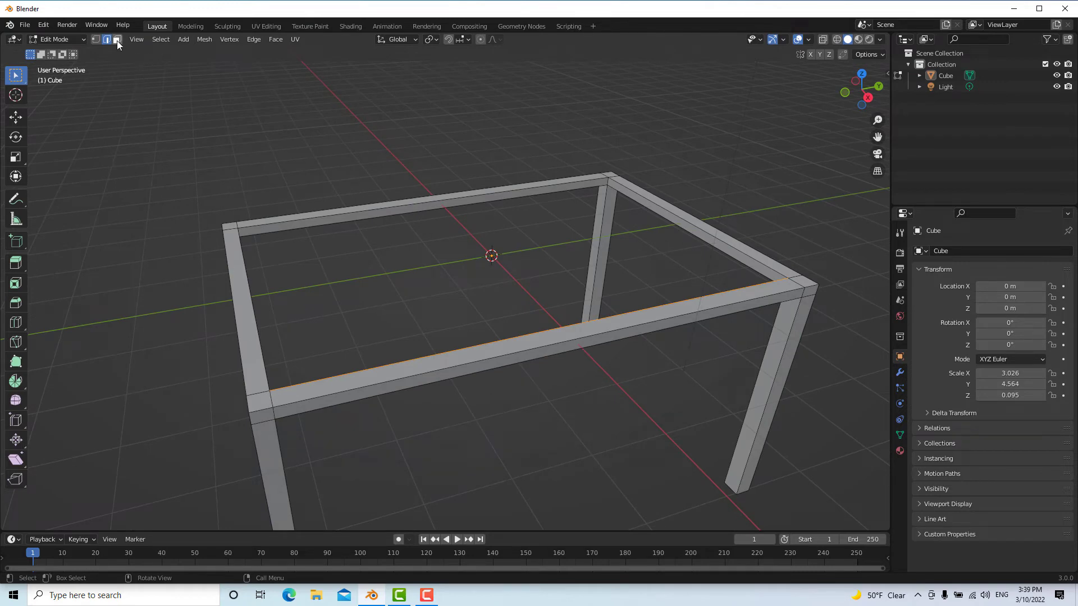
Extrude the frame's four top corner faces upward about 0.148 m
click(262, 405)
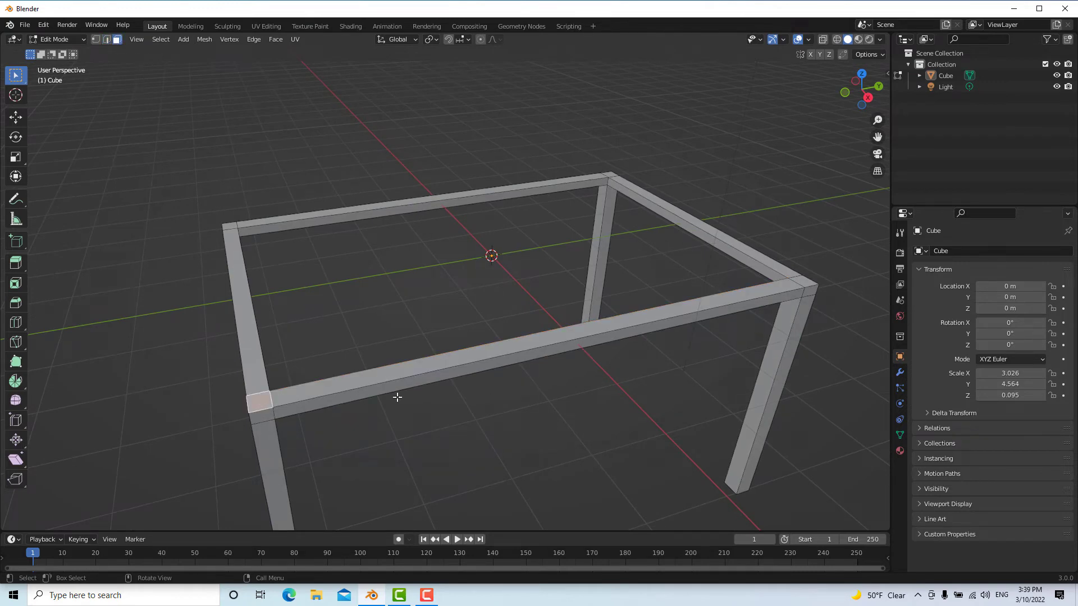
shift+click(806, 285)
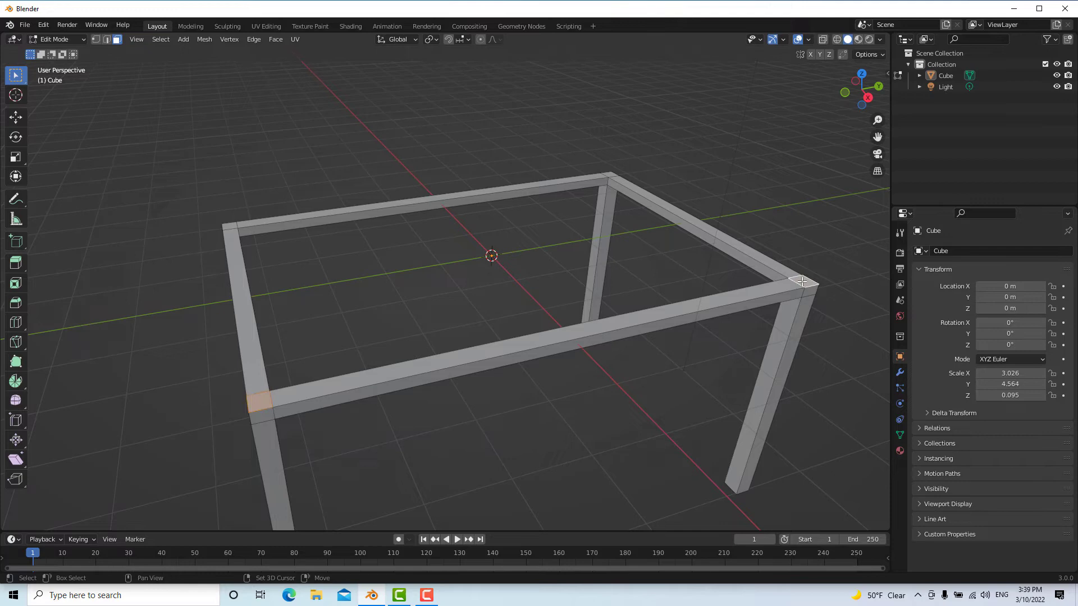
shift+click(610, 174)
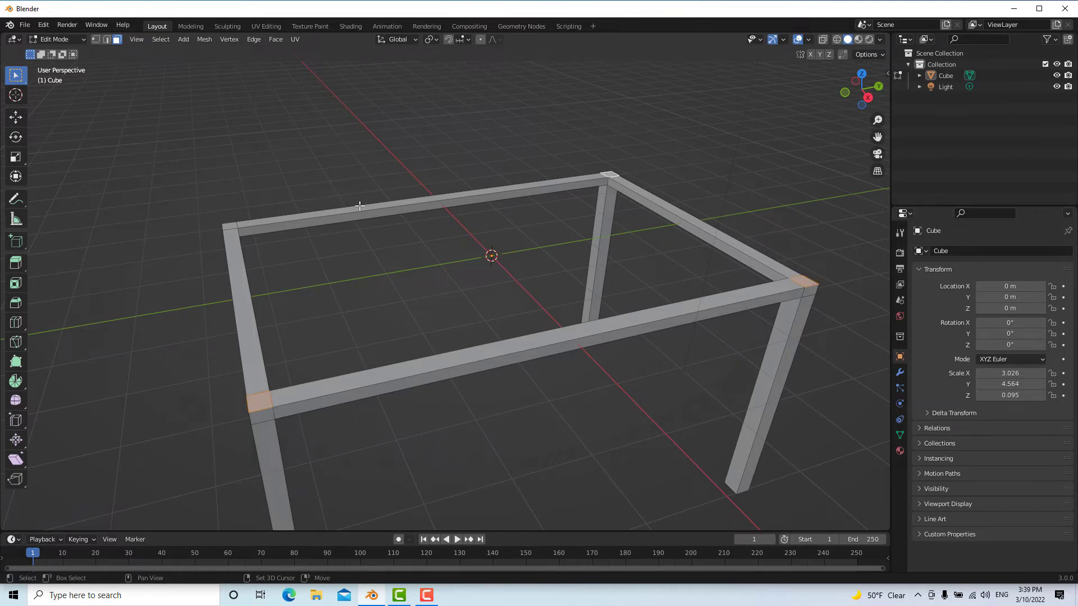
shift+click(234, 226)
key(e)
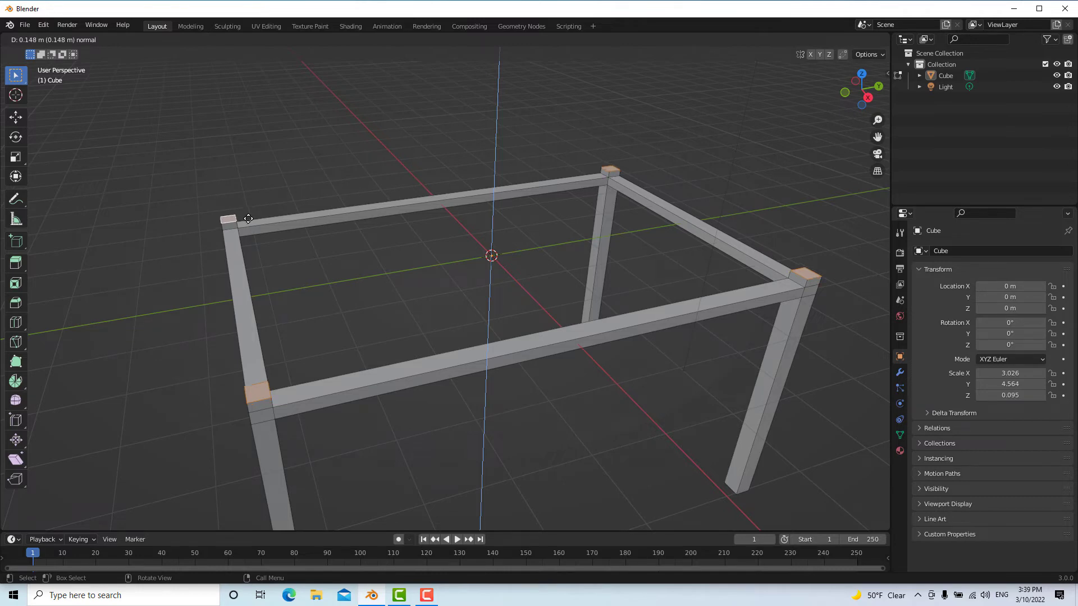
click(249, 219)
shift+middle_drag(181, 421, 260, 319)
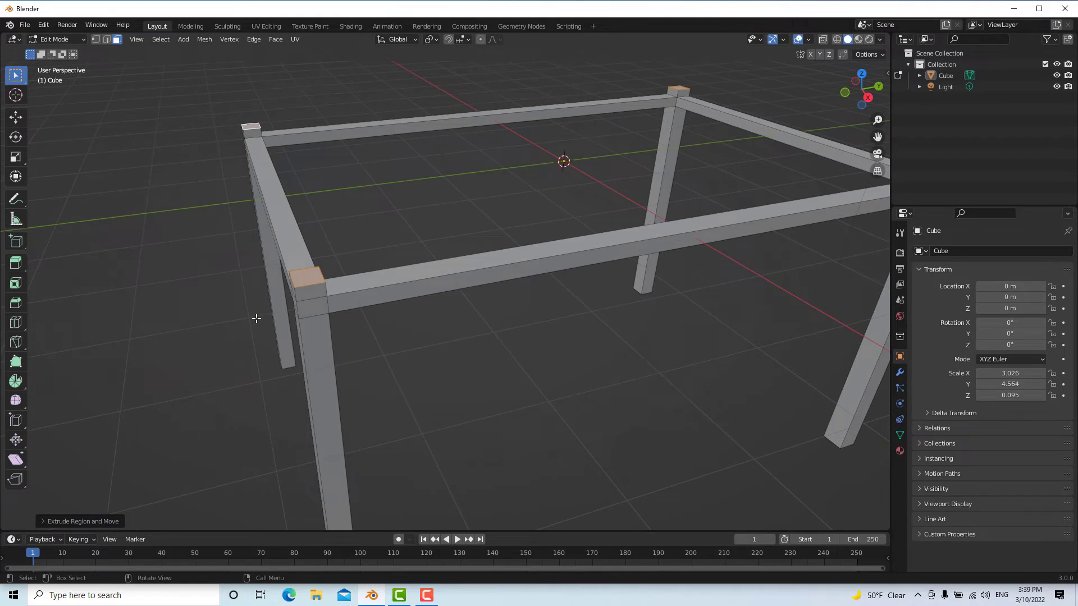
Inset the four corner stub tops and extrude them about 0.112 m upward into pegs
scroll(261, 256, up, 3)
middle_drag(261, 256, 400, 331)
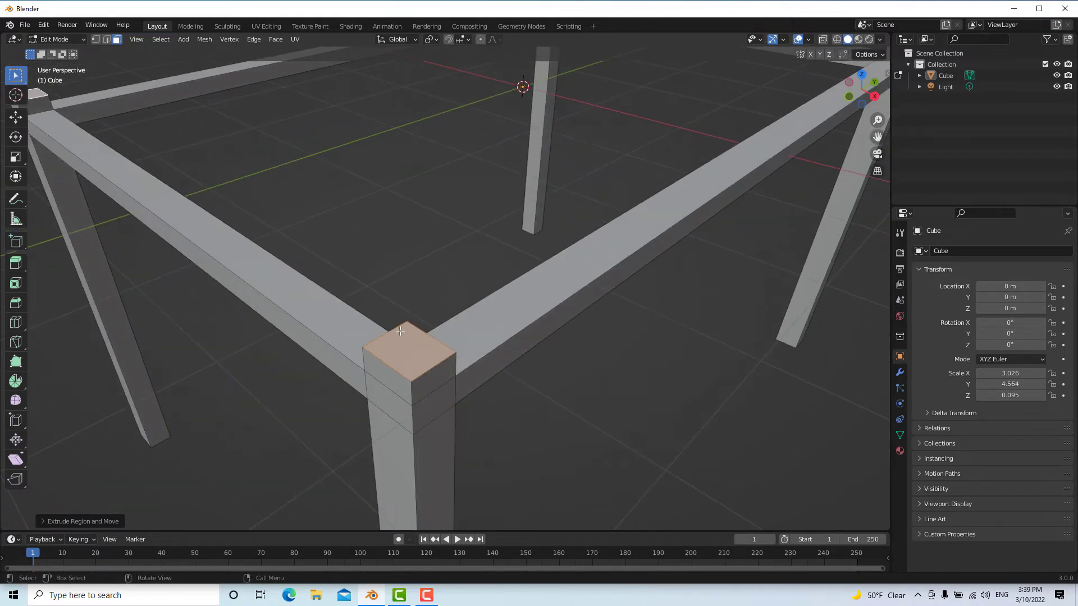
key(i)
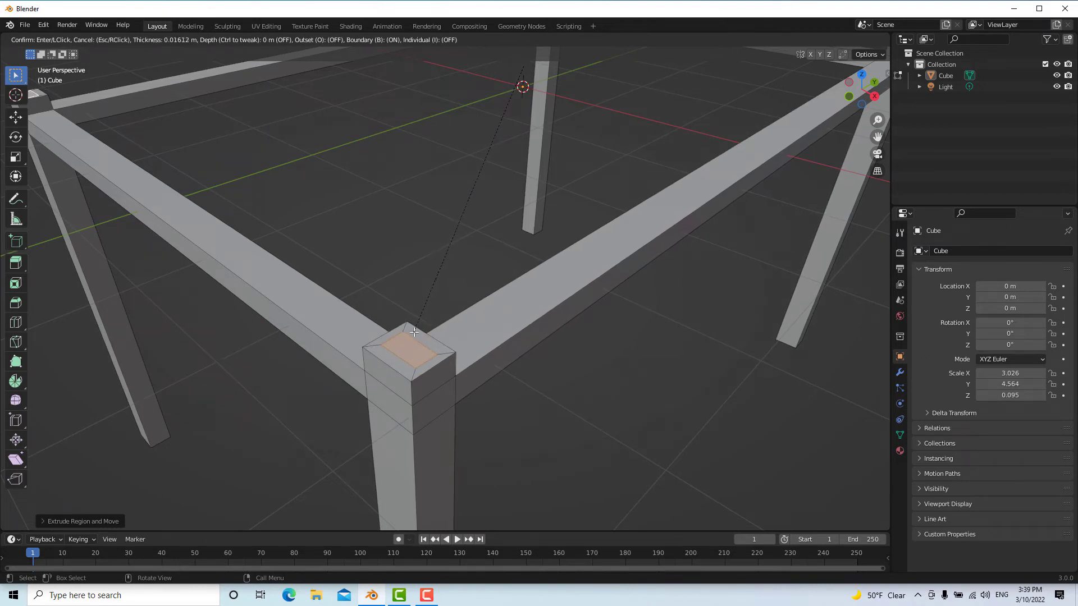
click(414, 332)
scroll(414, 332, down, 3)
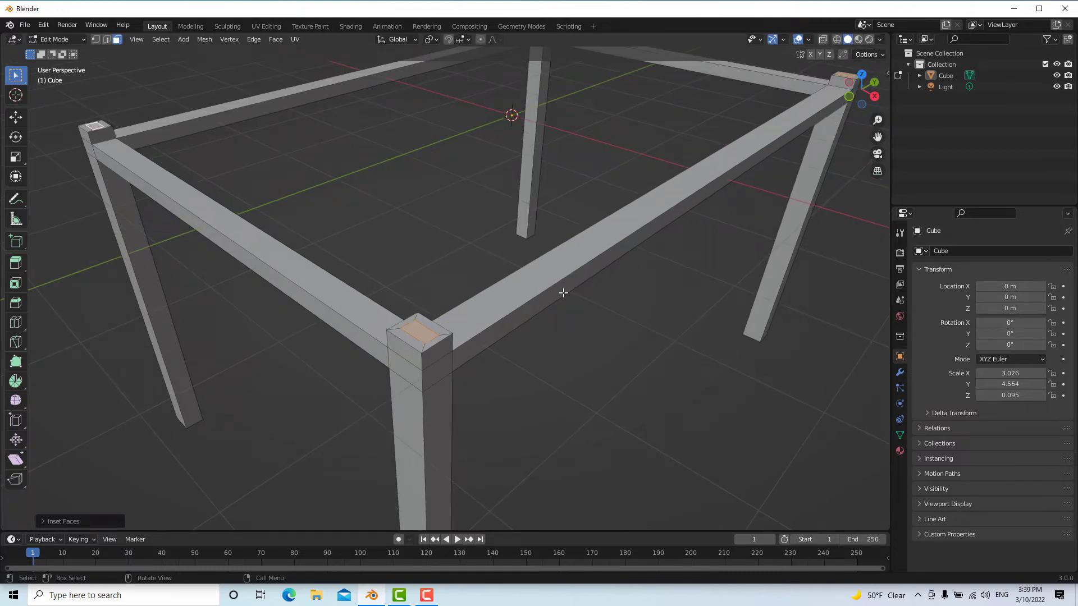
key(e)
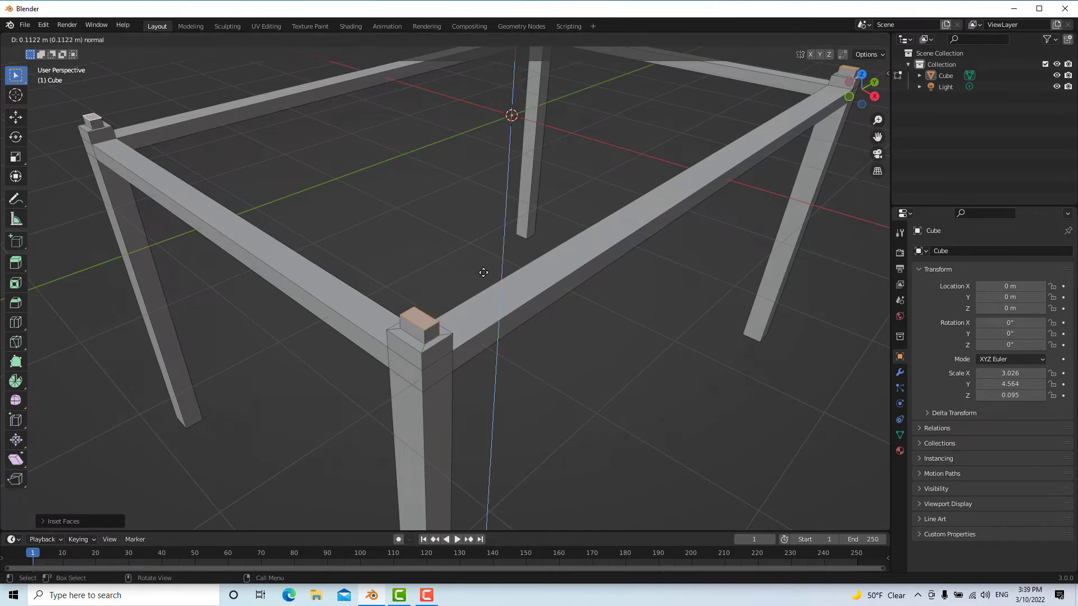
click(483, 272)
scroll(506, 292, down, 5)
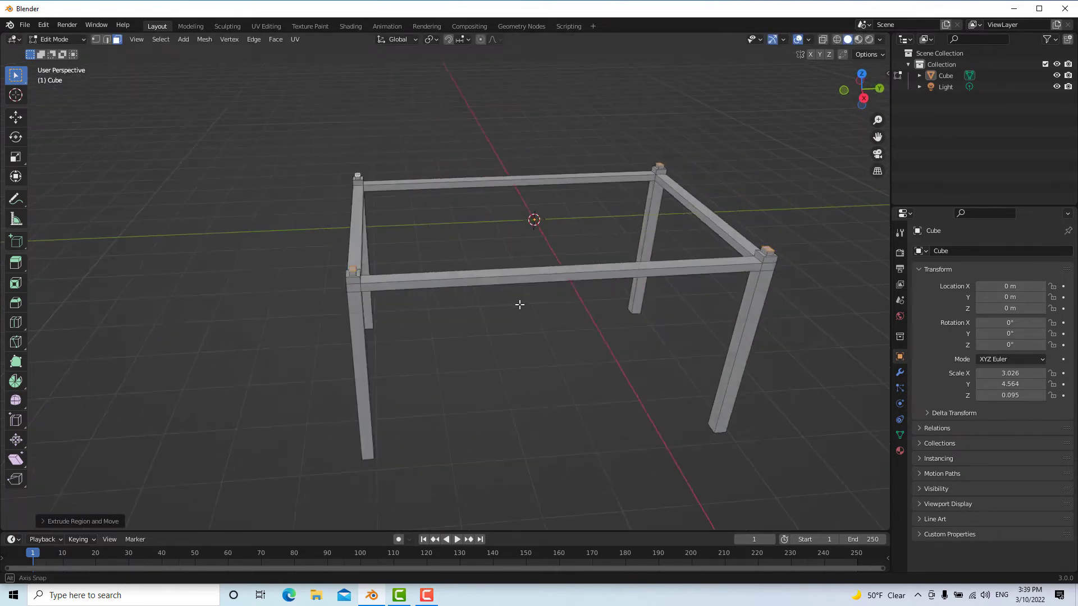
middle_drag(519, 305, 514, 301)
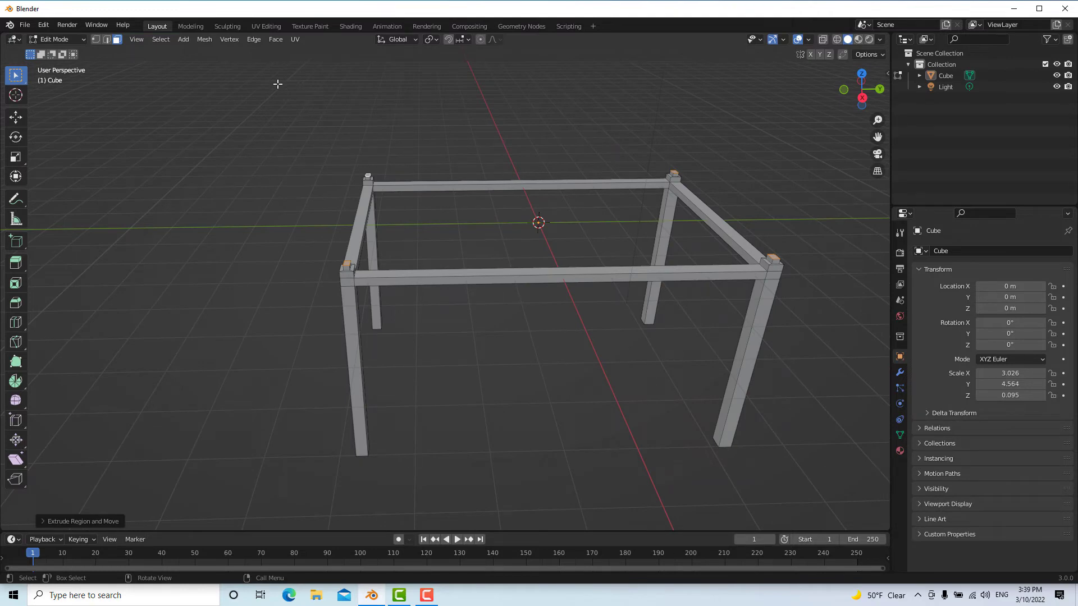
Return to Object Mode and add a new cube to the scene
click(86, 40)
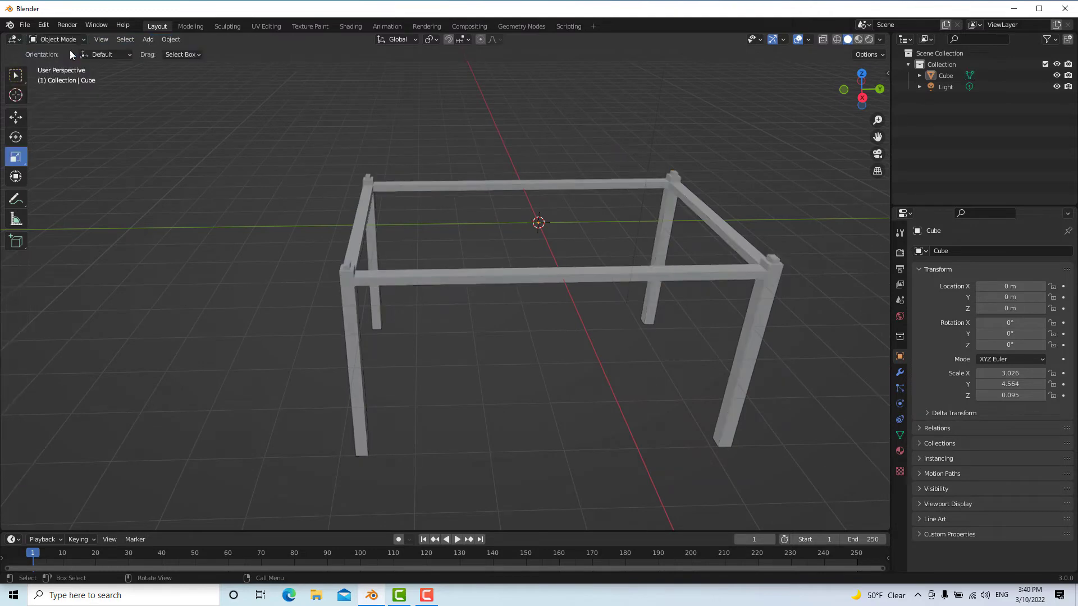
click(144, 42)
mouse_move(164, 52)
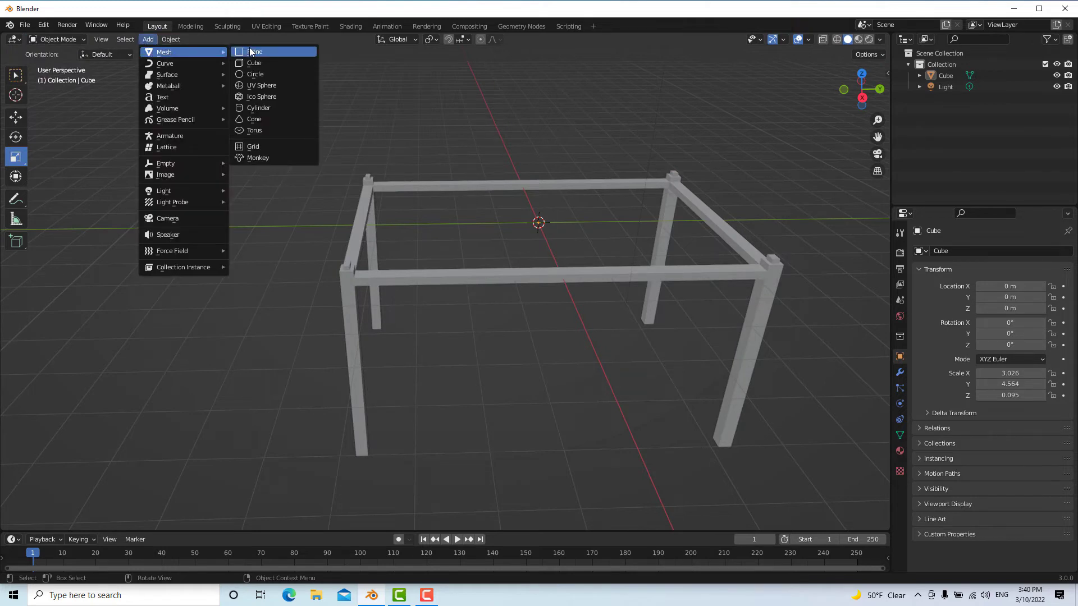
click(253, 65)
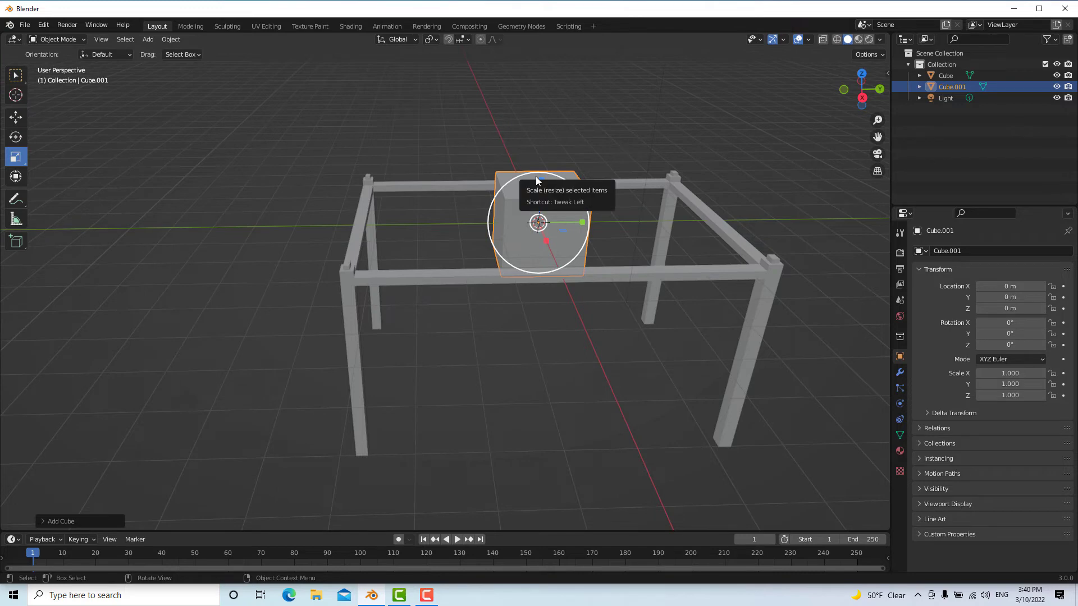
In top view, scale the cube to X 3.043 and Y 4.570 to cover the table frame
key(KP_7)
scroll(448, 165, down, 4)
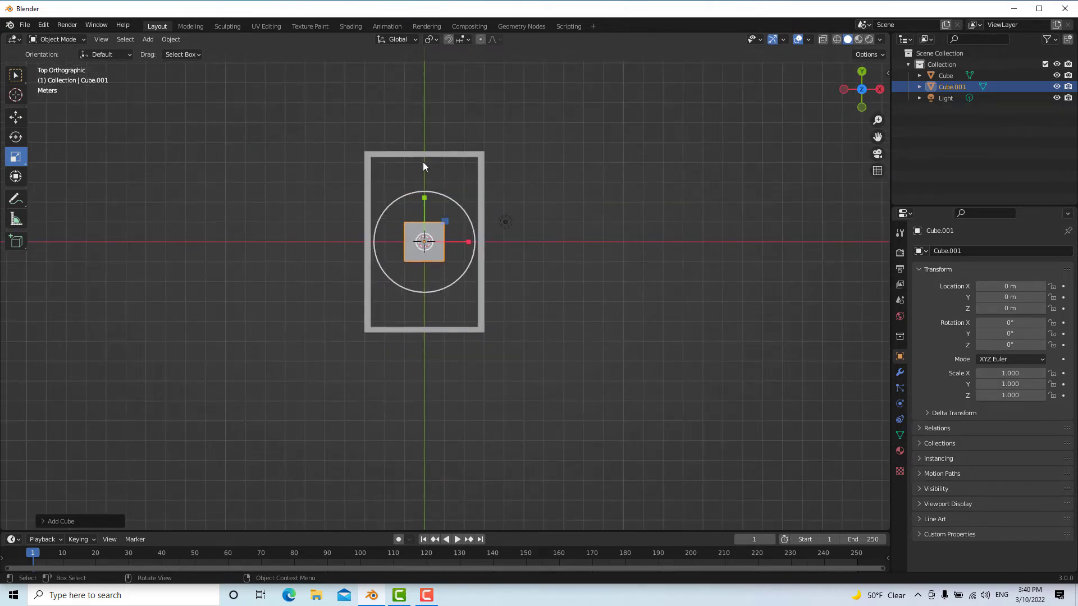
shift+middle_drag(423, 162, 488, 224)
scroll(489, 253, up, 3)
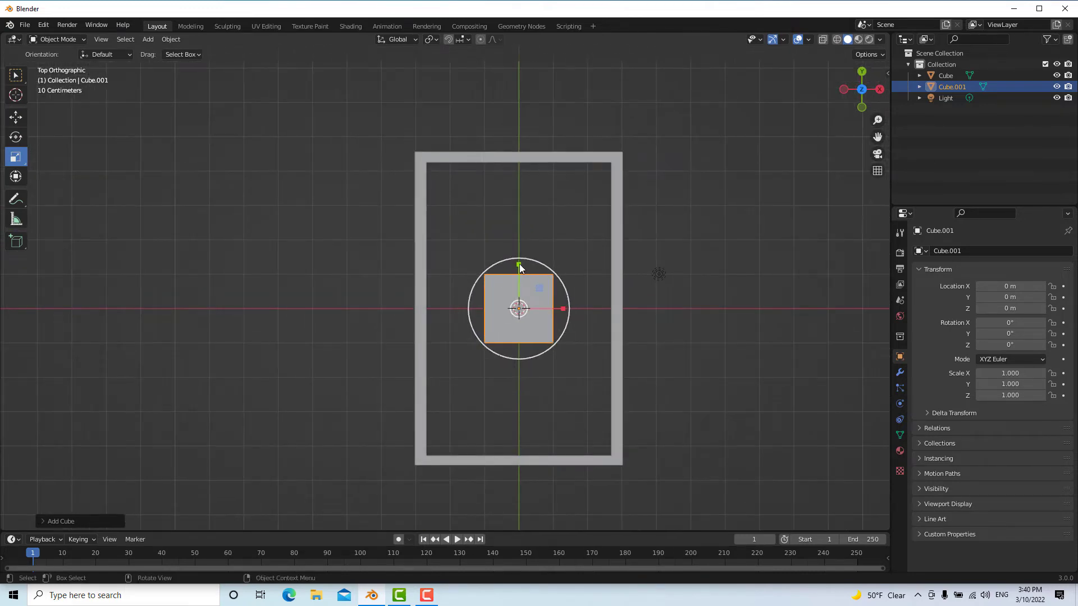
drag(519, 264, 542, 91)
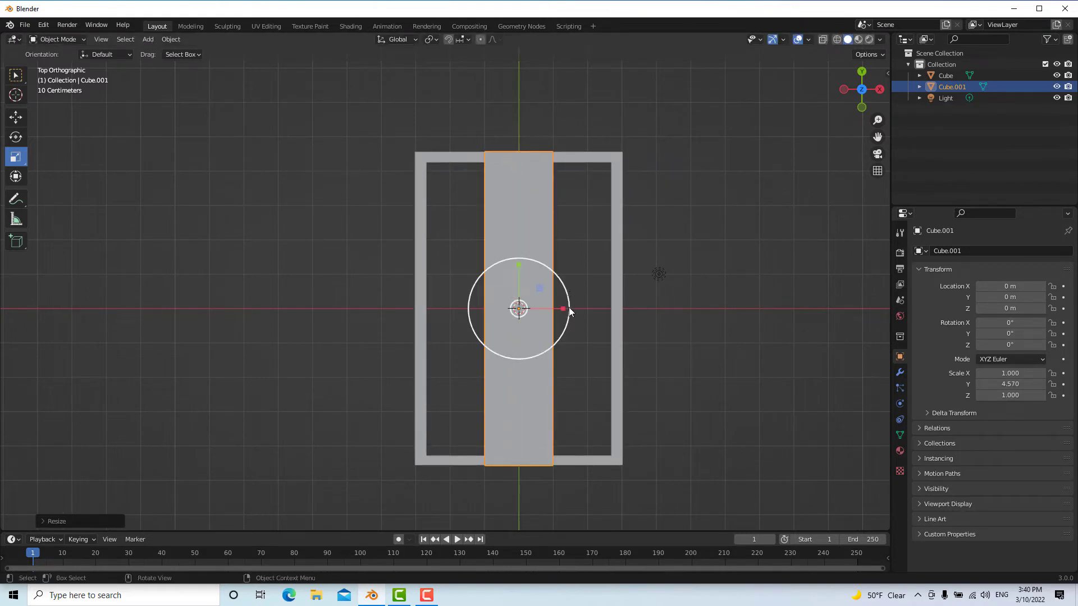
drag(565, 308, 669, 325)
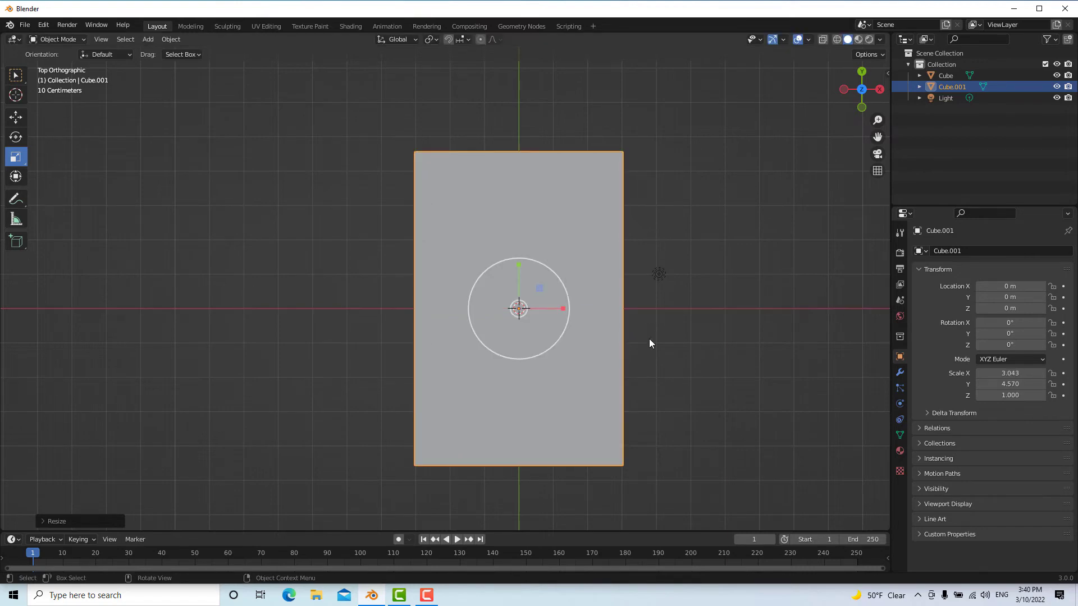
middle_drag(649, 338, 548, 241)
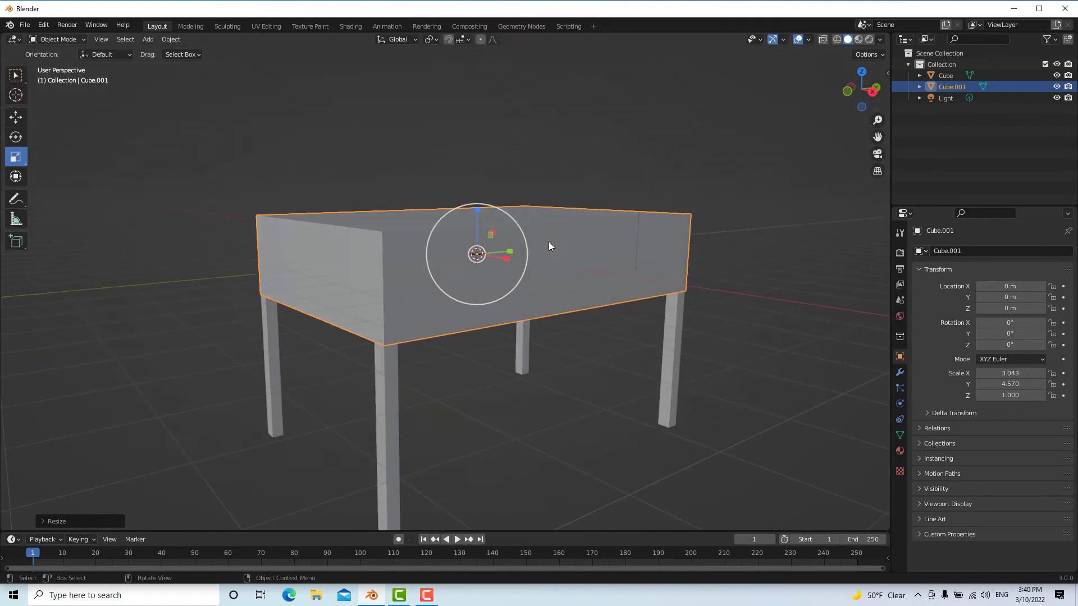
Flatten the cube to 0.092 in Z and start raising it upward
drag(477, 209, 481, 254)
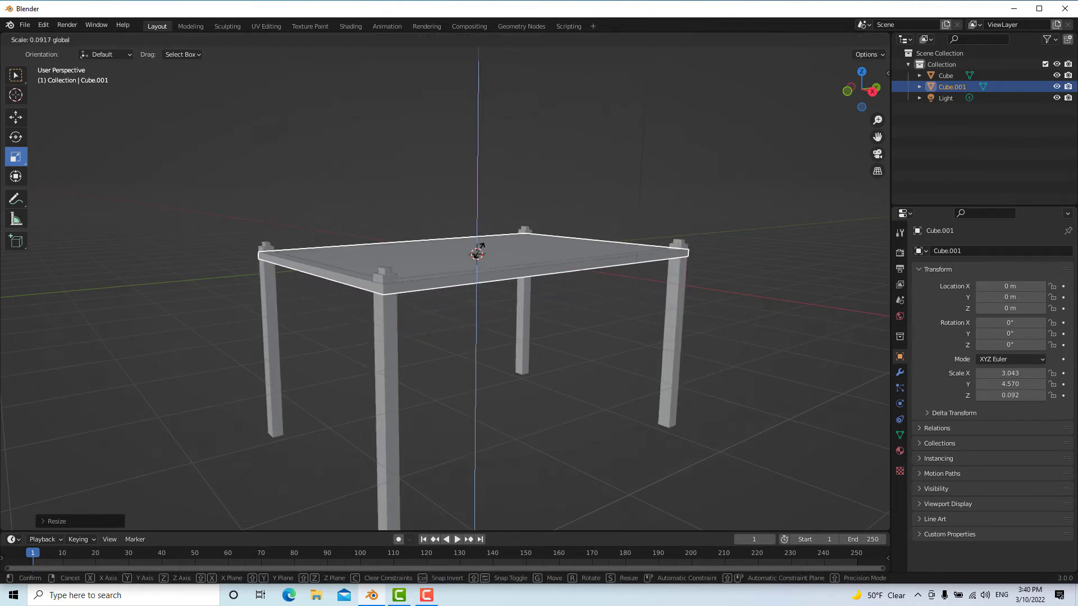
click(15, 118)
drag(476, 208, 483, 193)
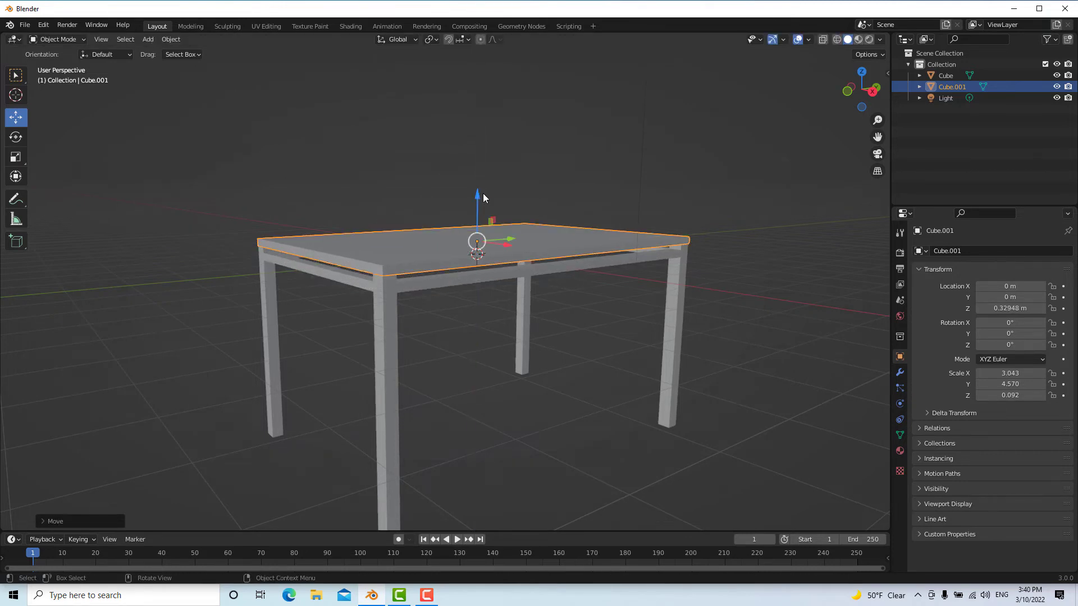
In front view, lift the slab to Z 0.39753 m onto the frame, then deselect it
key(KP_1)
scroll(499, 198, up, 2)
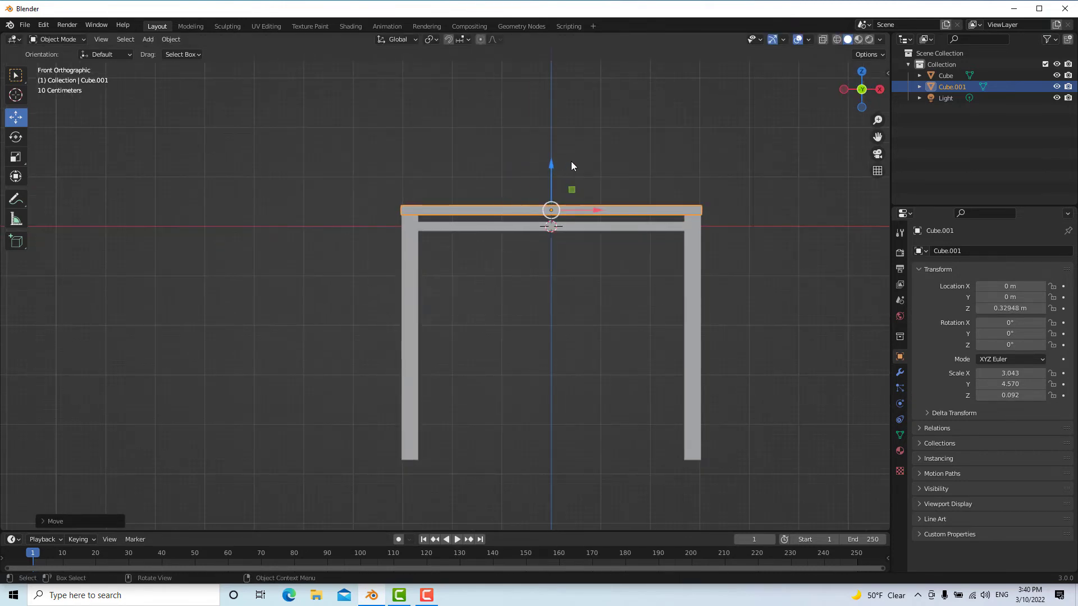
drag(550, 166, 562, 160)
click(635, 146)
mouse_move(636, 146)
middle_down()
mouse_move(641, 217)
mouse_move(588, 238)
mouse_move(533, 307)
mouse_move(460, 291)
mouse_move(477, 298)
middle_up()
scroll(533, 306, down, 3)
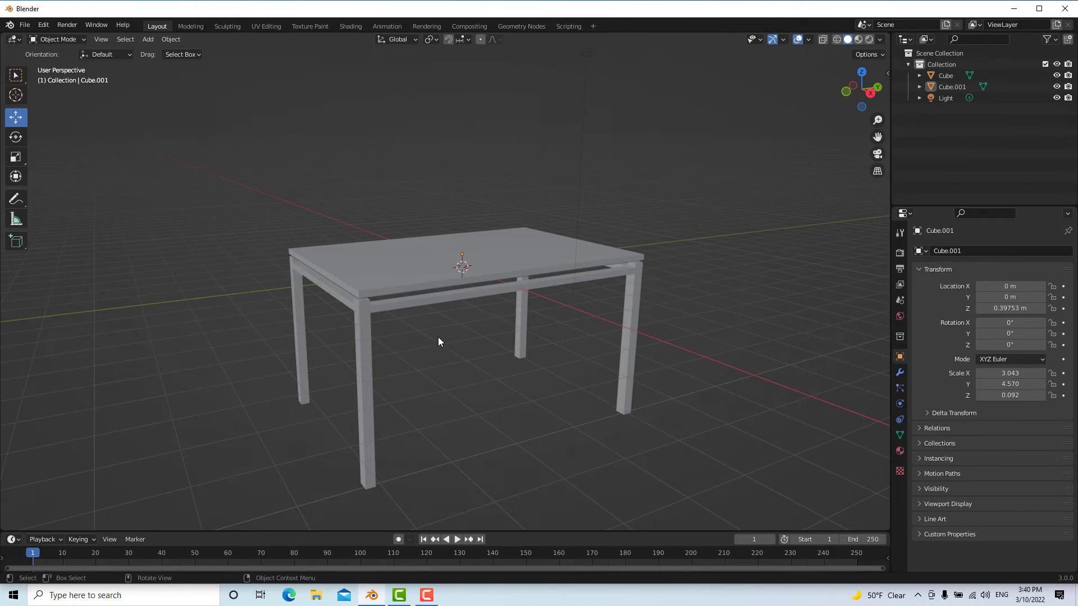
scroll(352, 399, down, 2)
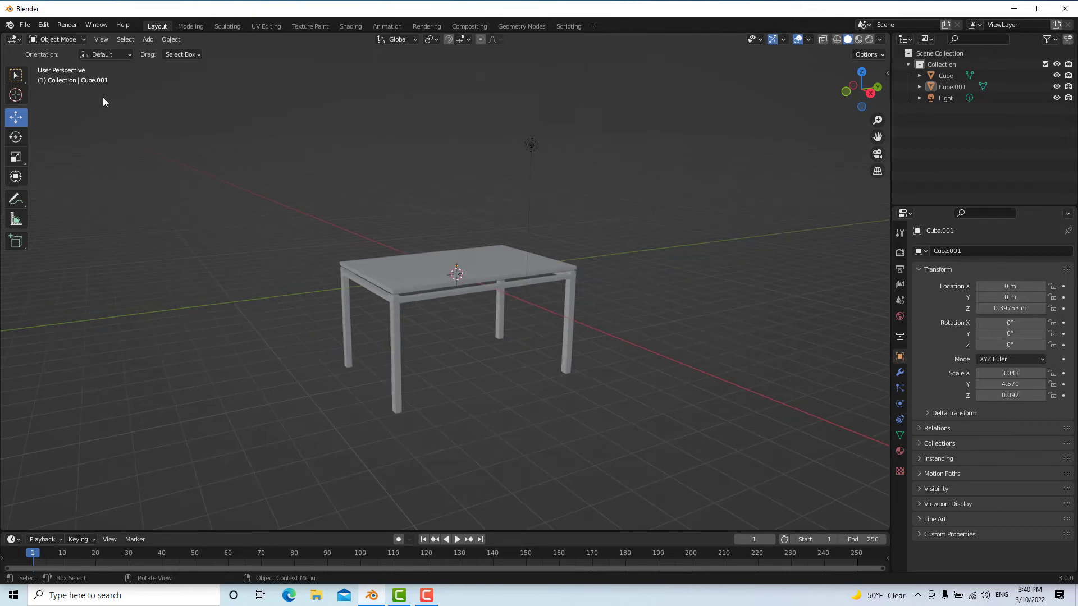
Add a plane and lower it below the table to Z −4.176 m
click(145, 40)
mouse_move(164, 52)
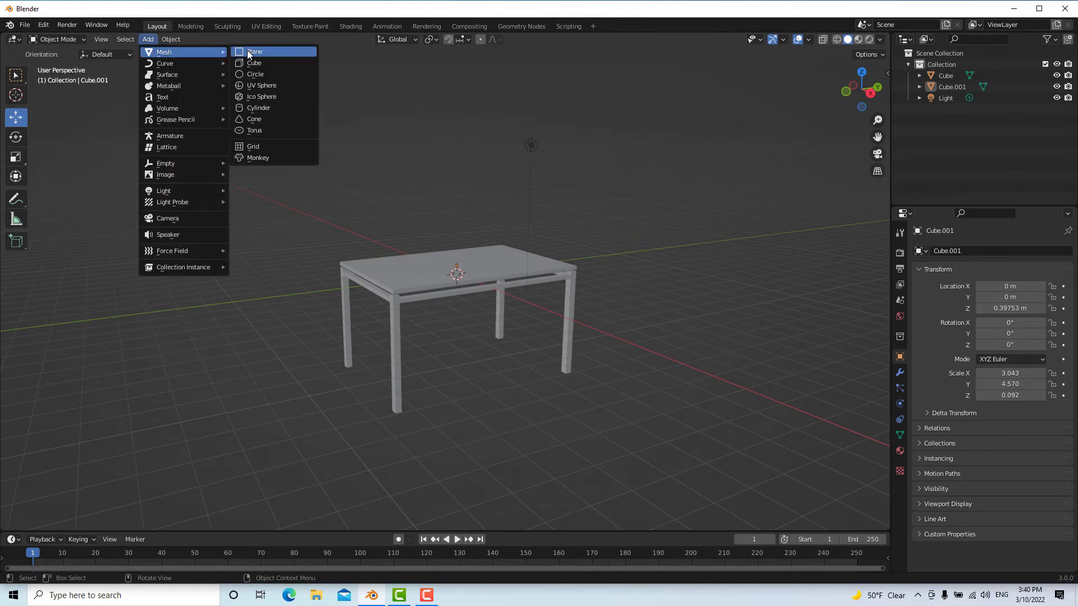
click(249, 52)
drag(459, 231, 473, 315)
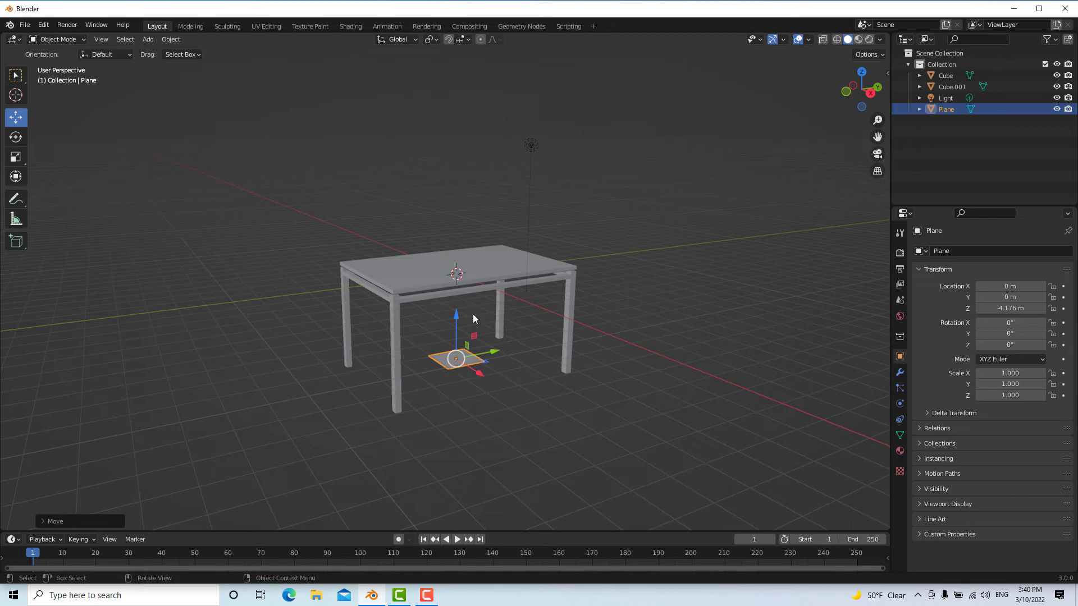
Scale the plane up to 661.157 so it forms a vast floor
key(s)
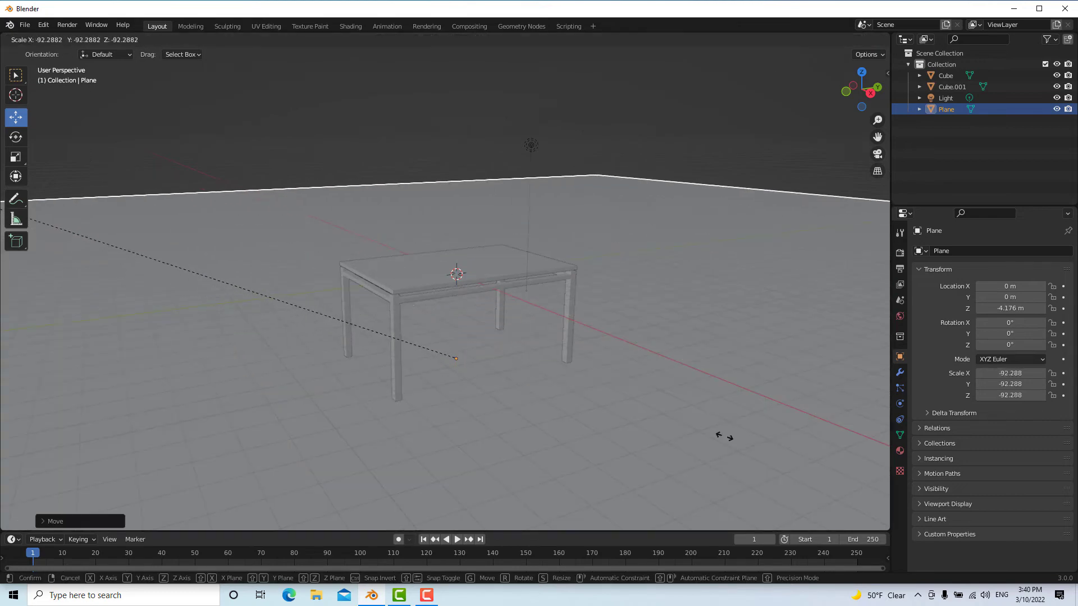
click(717, 436)
mouse_move(717, 435)
middle_down()
mouse_move(507, 302)
mouse_move(460, 312)
middle_up()
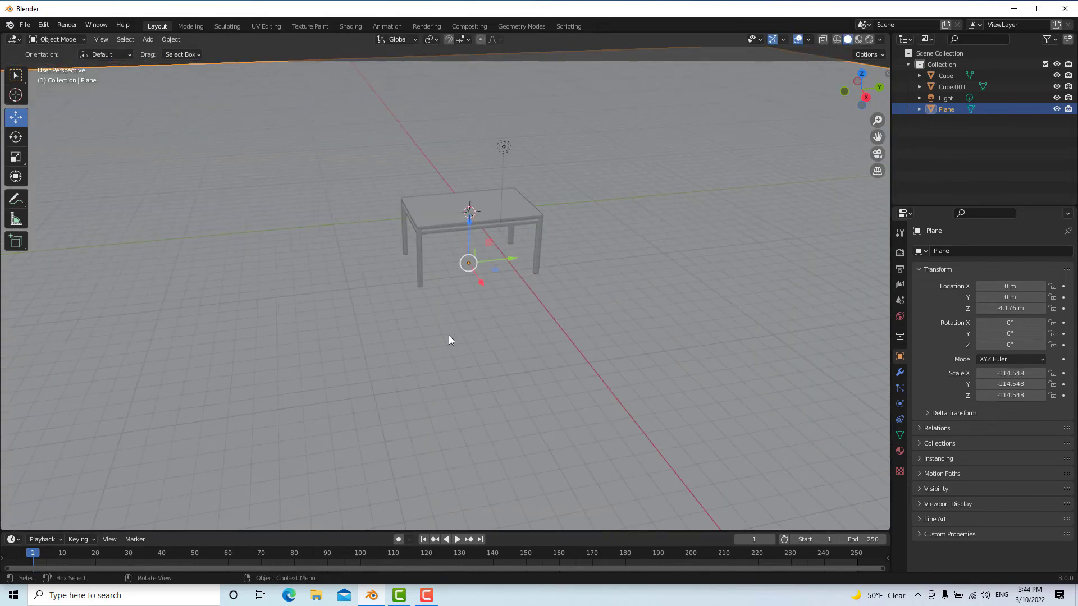
key(s)
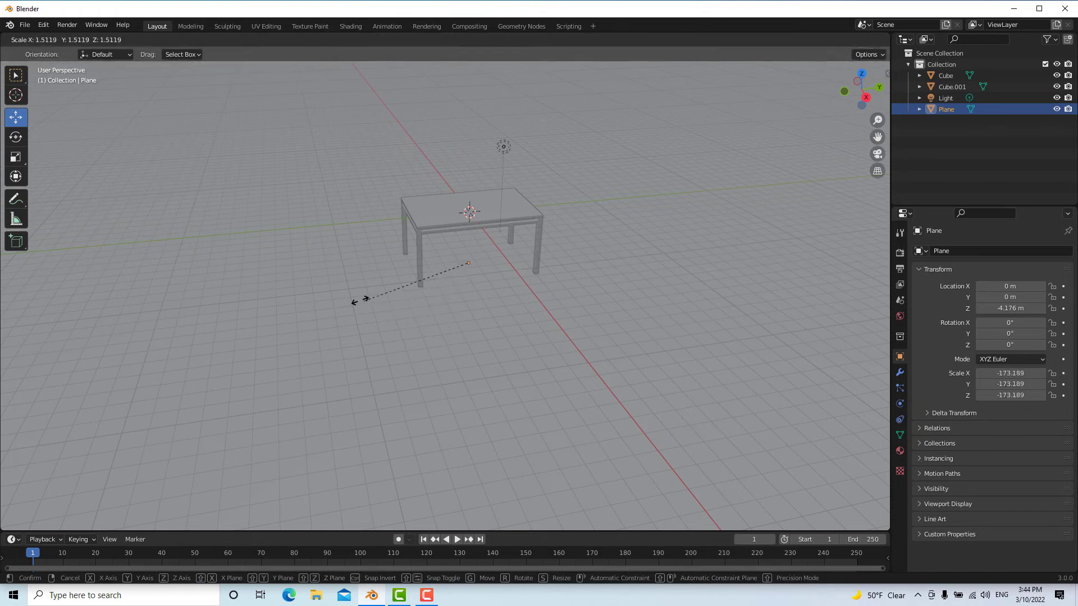
click(72, 163)
scroll(355, 235, down, 2)
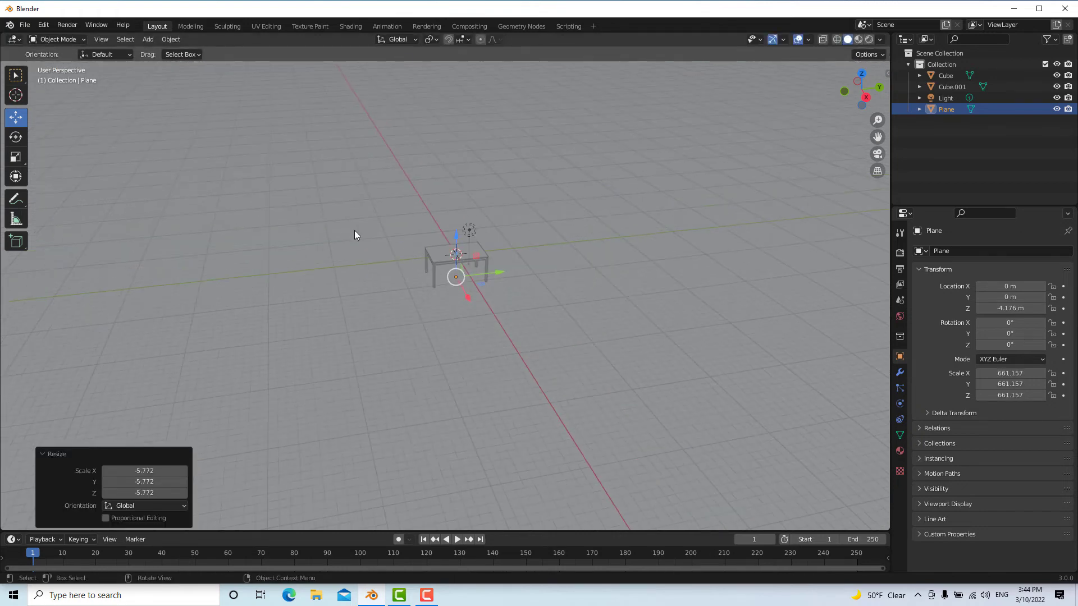
scroll(441, 291, up, 5)
scroll(442, 291, down, 3)
scroll(441, 289, down, 1)
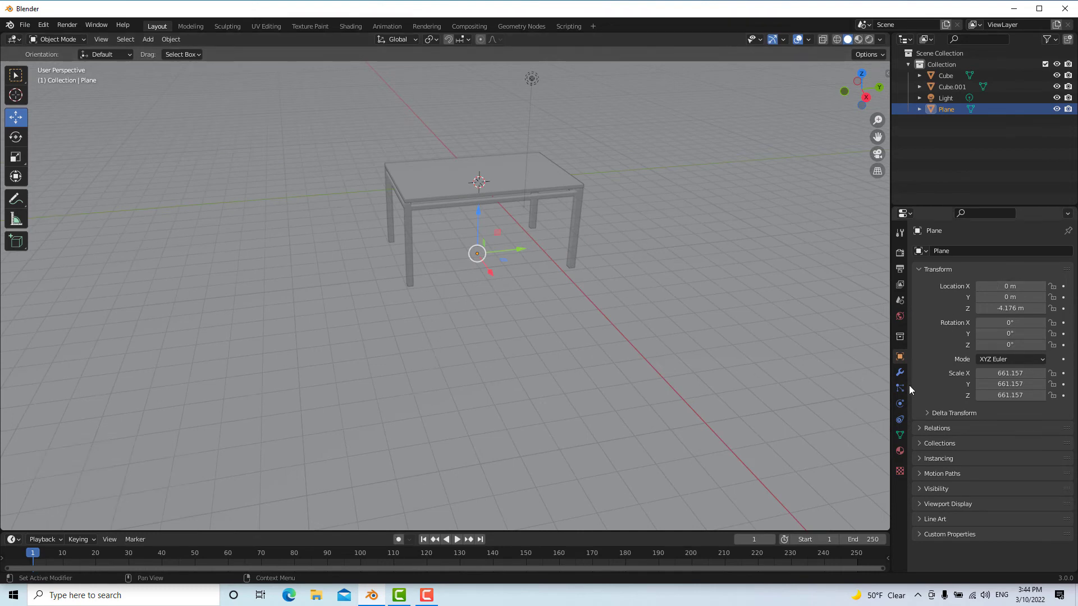
Give the floor plane a new material with a pale beige base colour
click(900, 450)
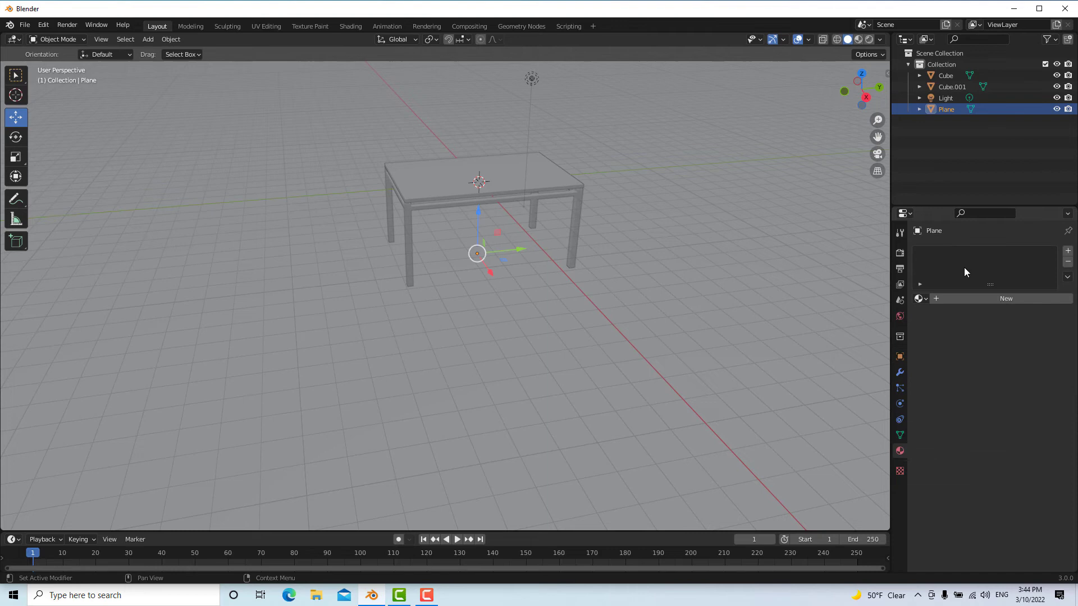
click(1007, 304)
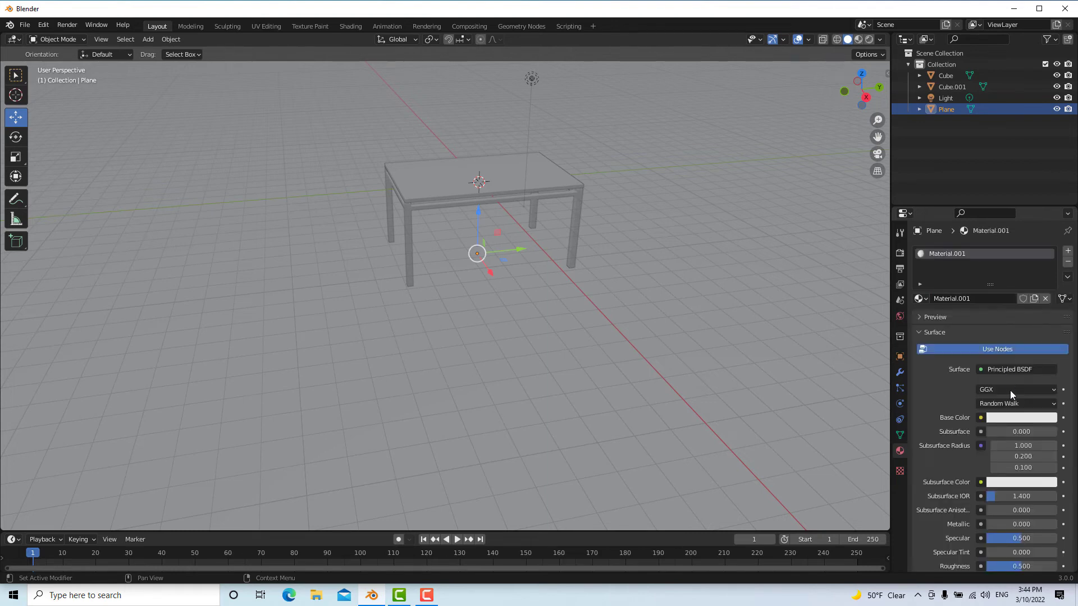
click(1019, 419)
drag(998, 298, 992, 312)
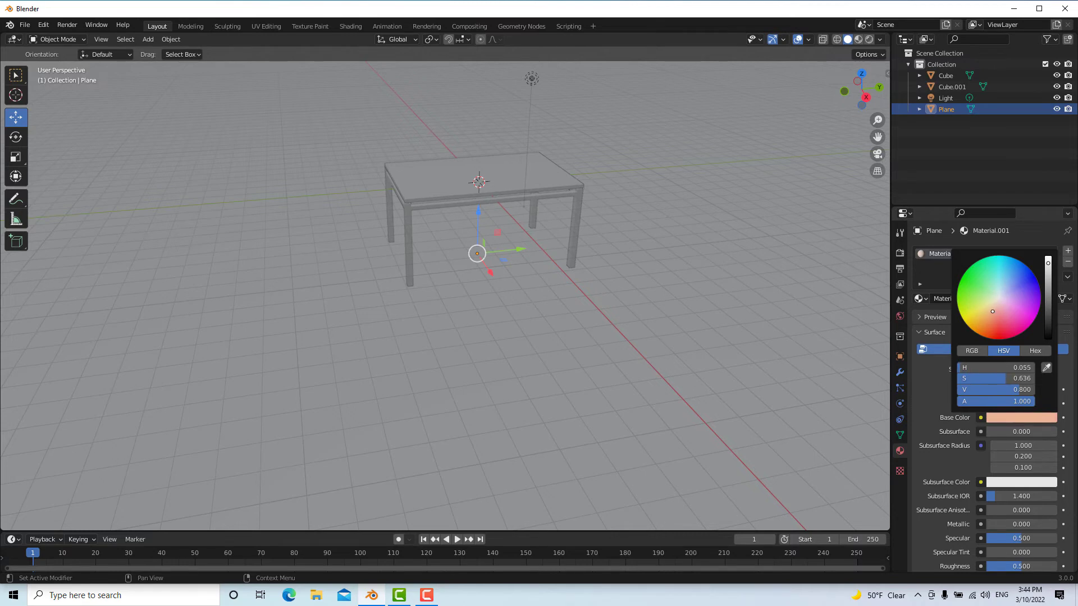
Switch to Rendered viewport shading and change the floor colour to pale yellow
click(868, 40)
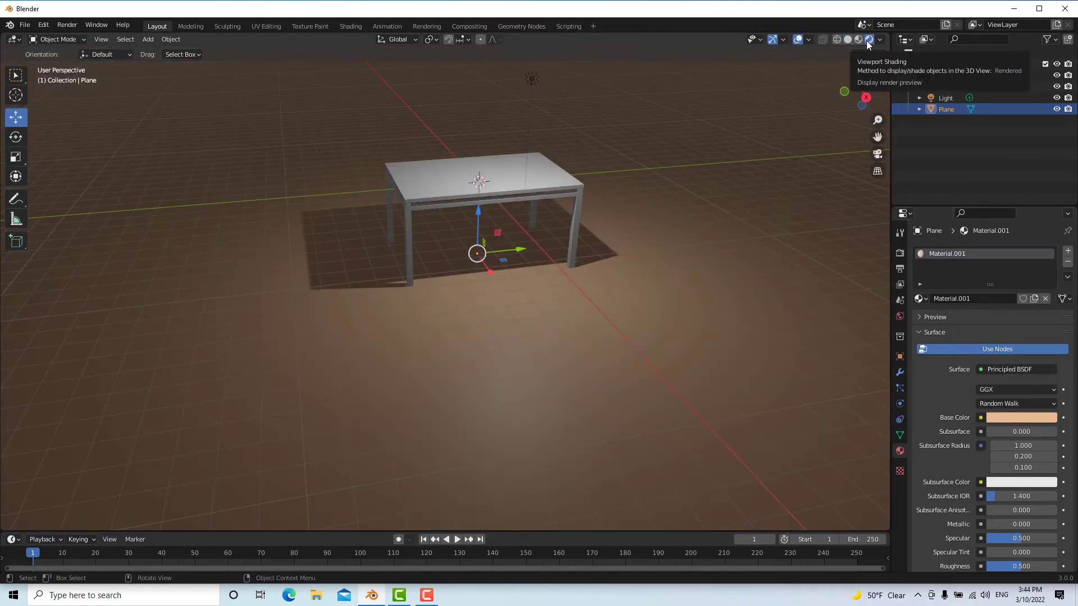
click(1022, 419)
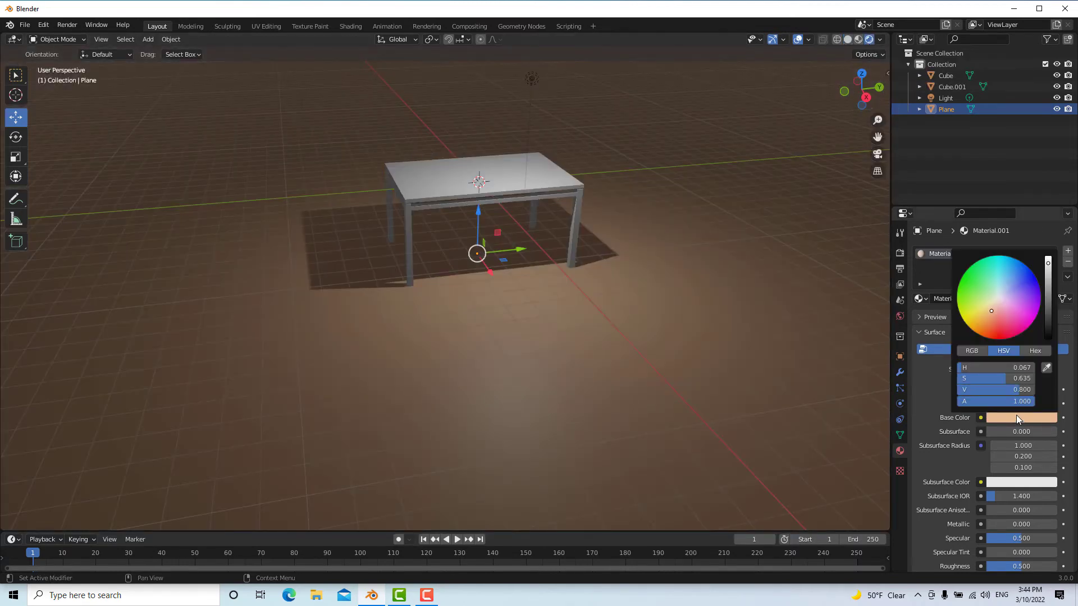
click(990, 308)
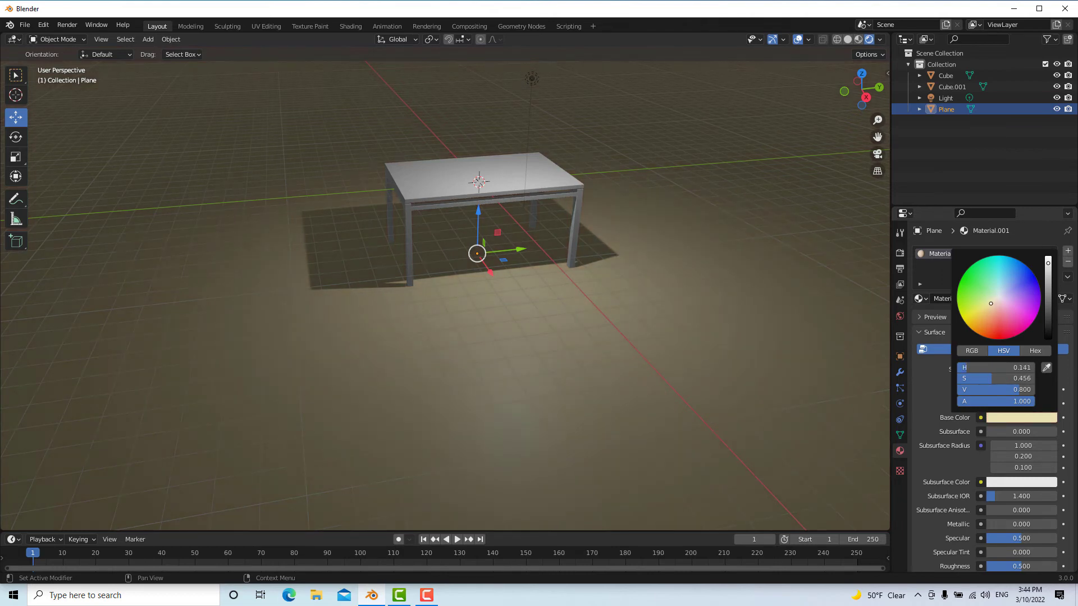
scroll(596, 227, up, 5)
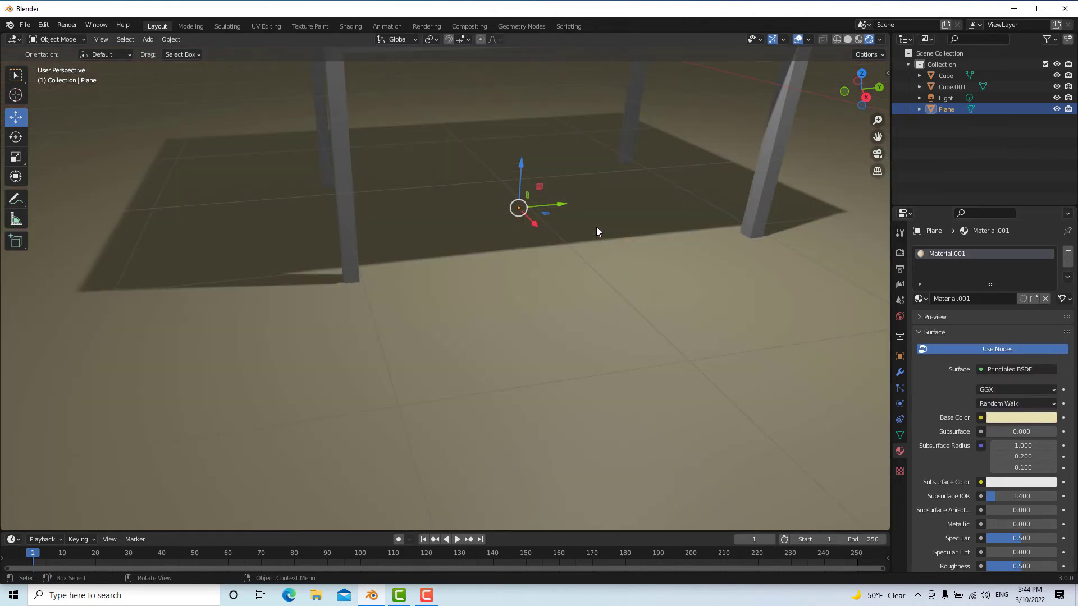
scroll(596, 227, down, 4)
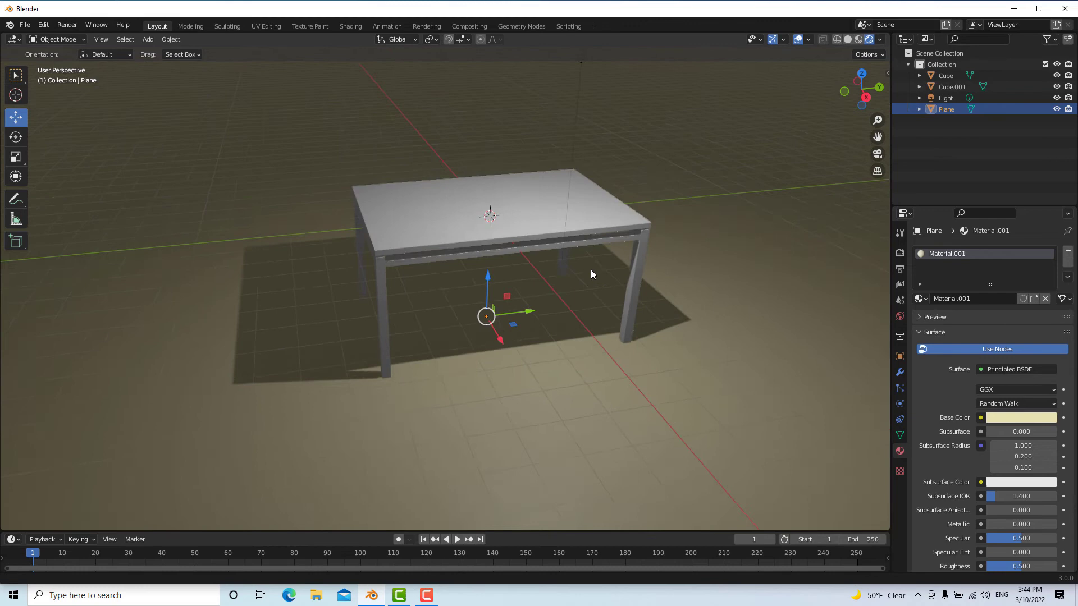
middle_drag(591, 273, 530, 224)
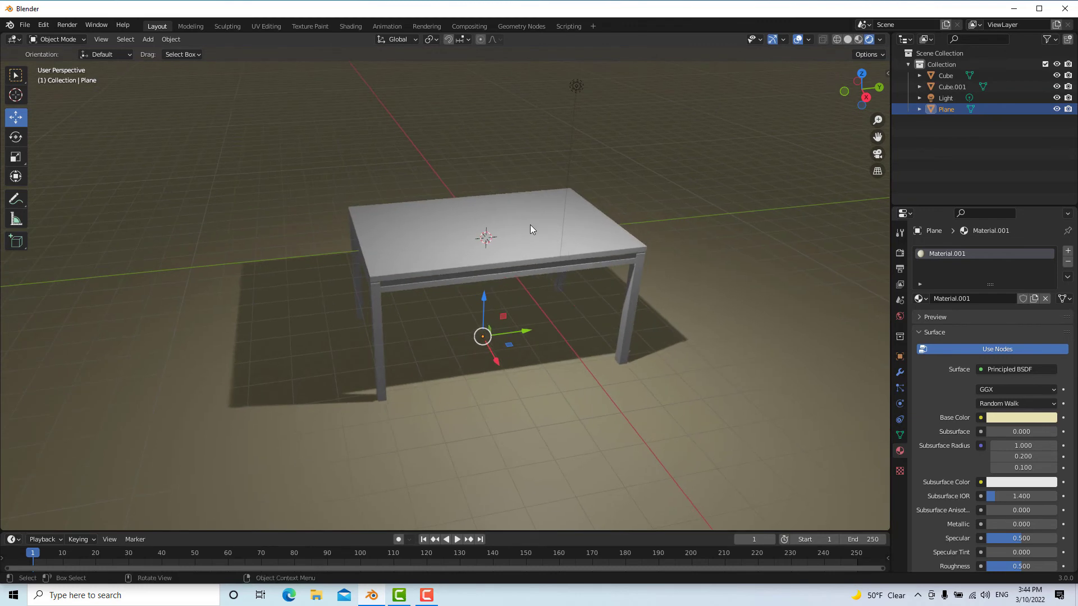
click(530, 224)
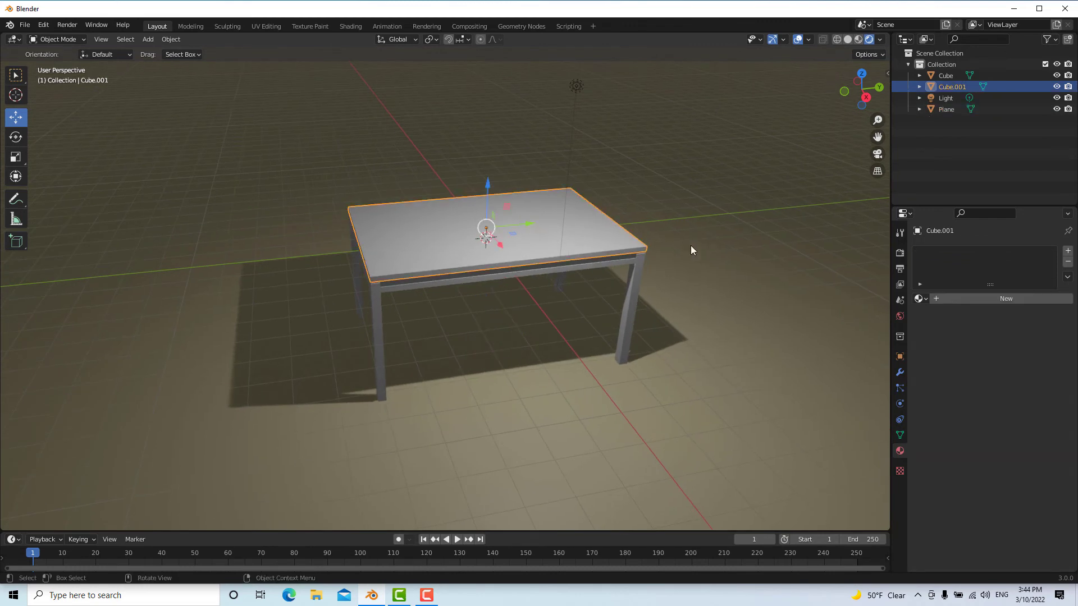
Give the tabletop a new Glass BSDF material with roughness 0.000
click(988, 301)
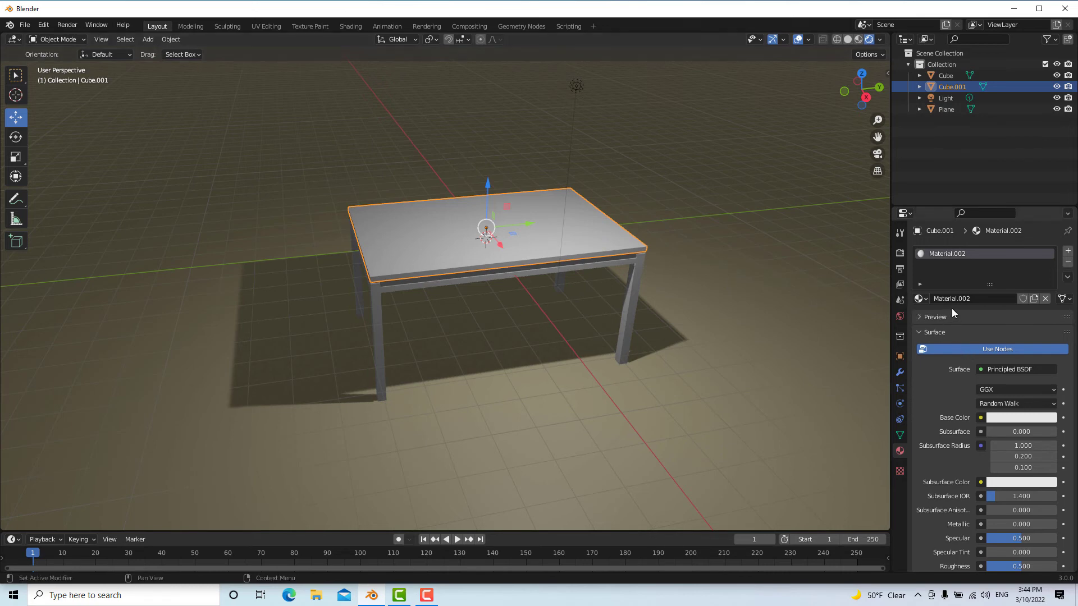
click(1007, 370)
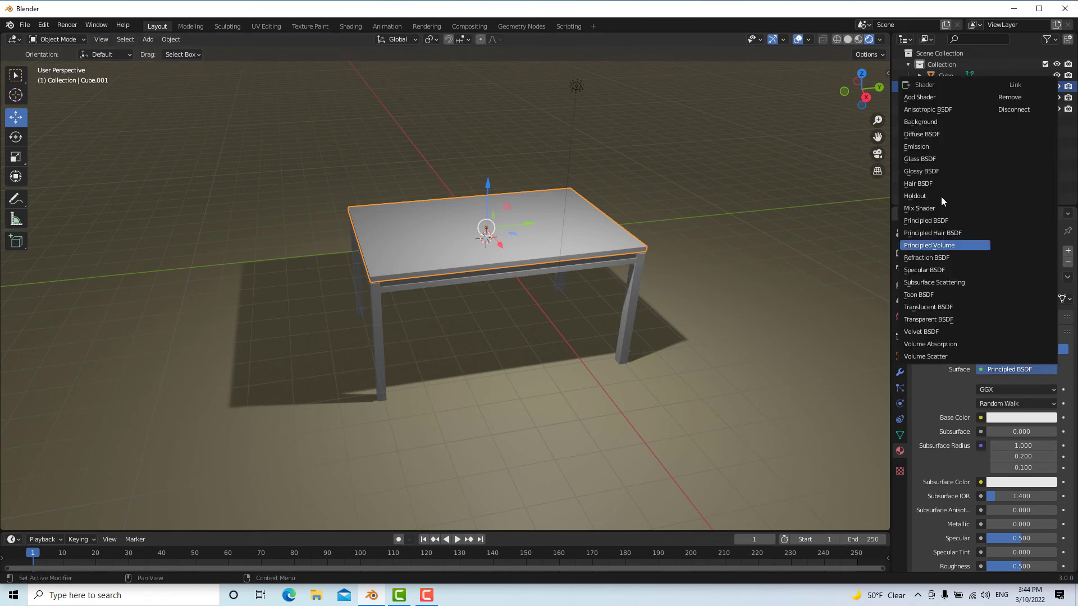
click(928, 160)
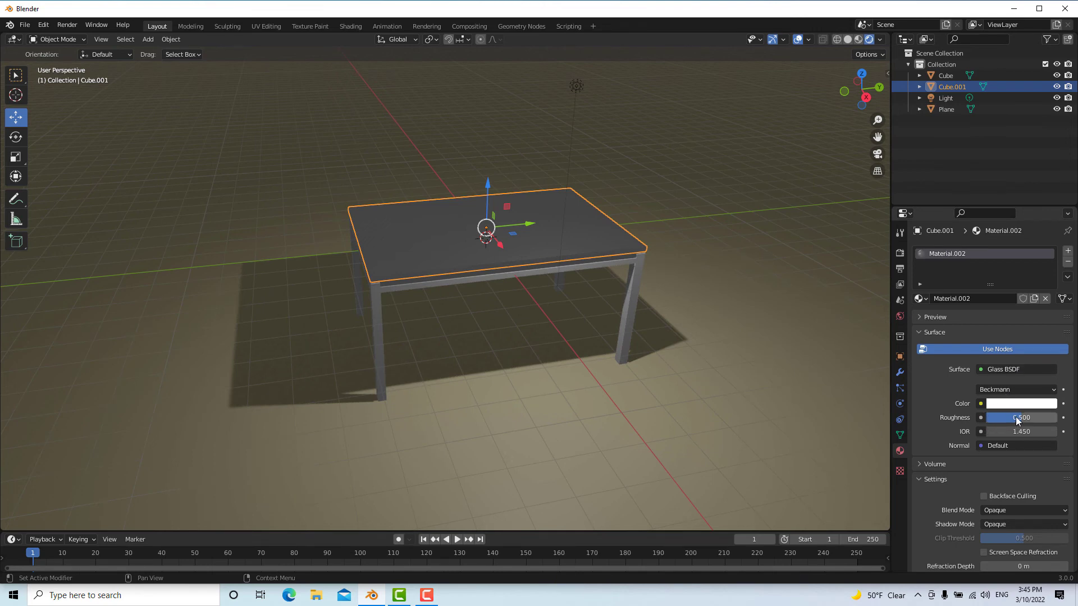
drag(1016, 417, 988, 417)
Tint the glass colour a faint pink
click(1004, 406)
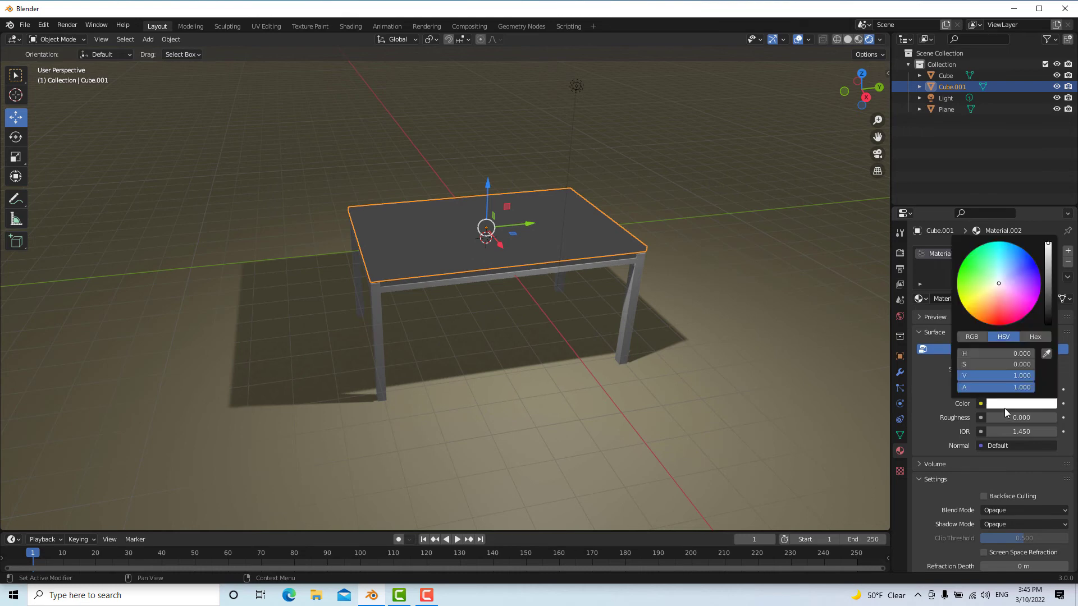
drag(999, 284, 1001, 282)
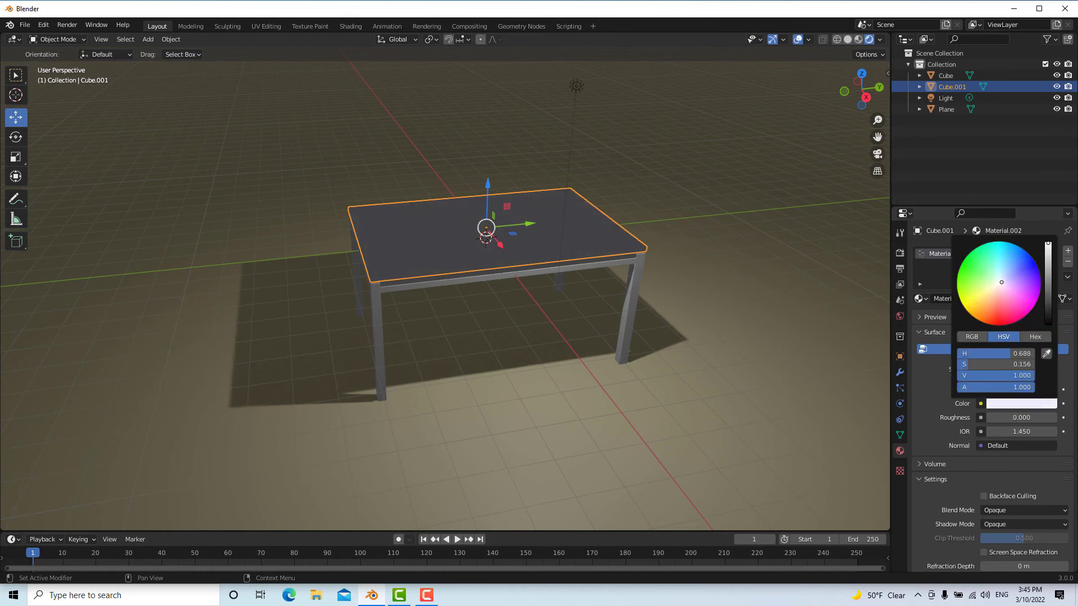
drag(1005, 354, 995, 354)
drag(999, 281, 1001, 286)
scroll(971, 437, down, 3)
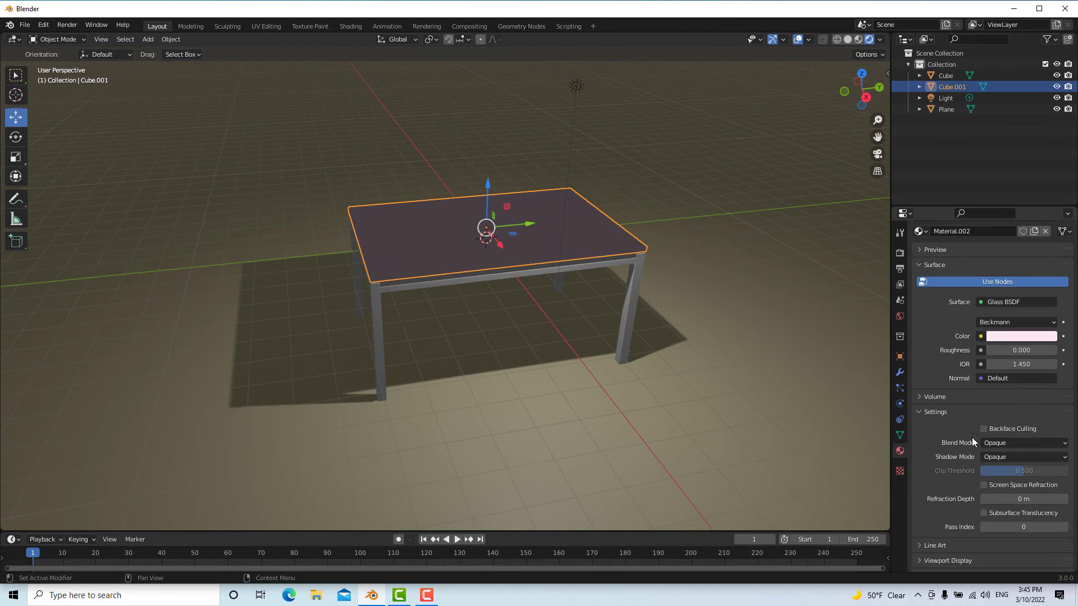
Enable material Screen Space Refraction and Eevee Screen Space Reflections with Refraction
click(984, 485)
click(899, 253)
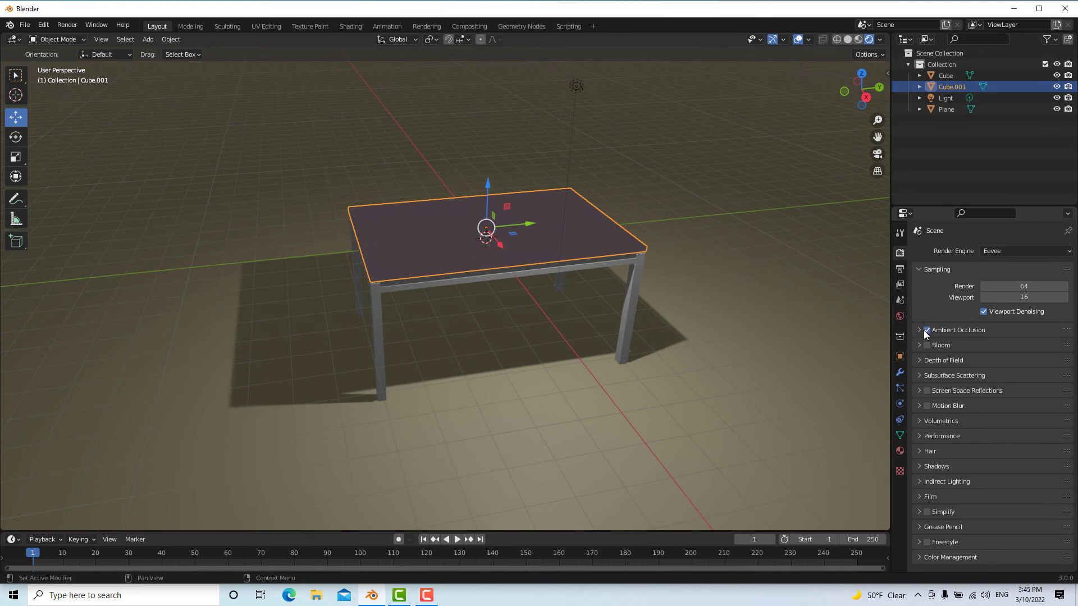
click(918, 390)
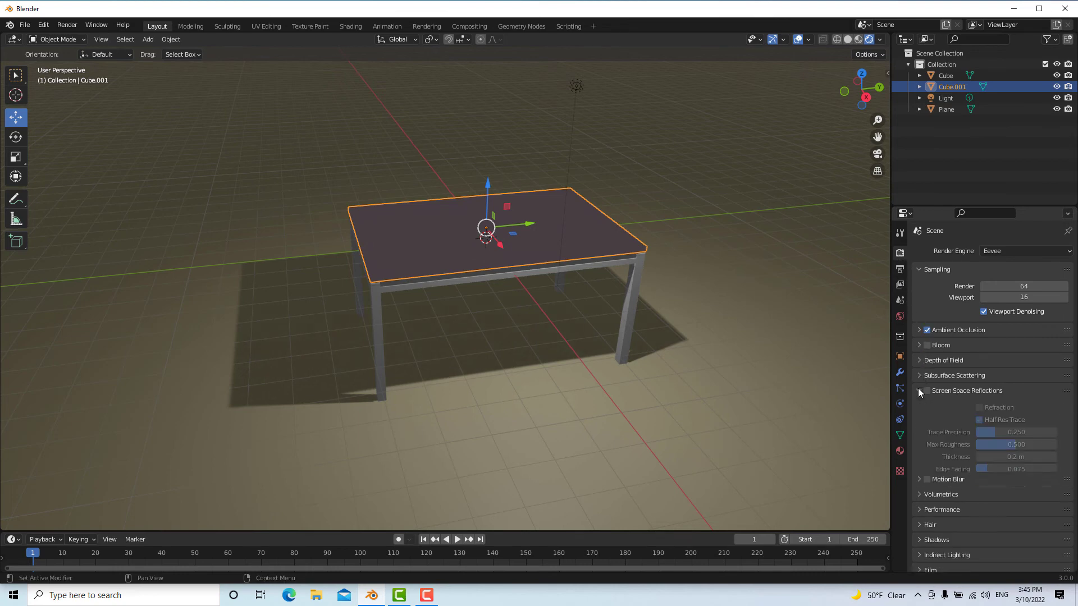
click(927, 391)
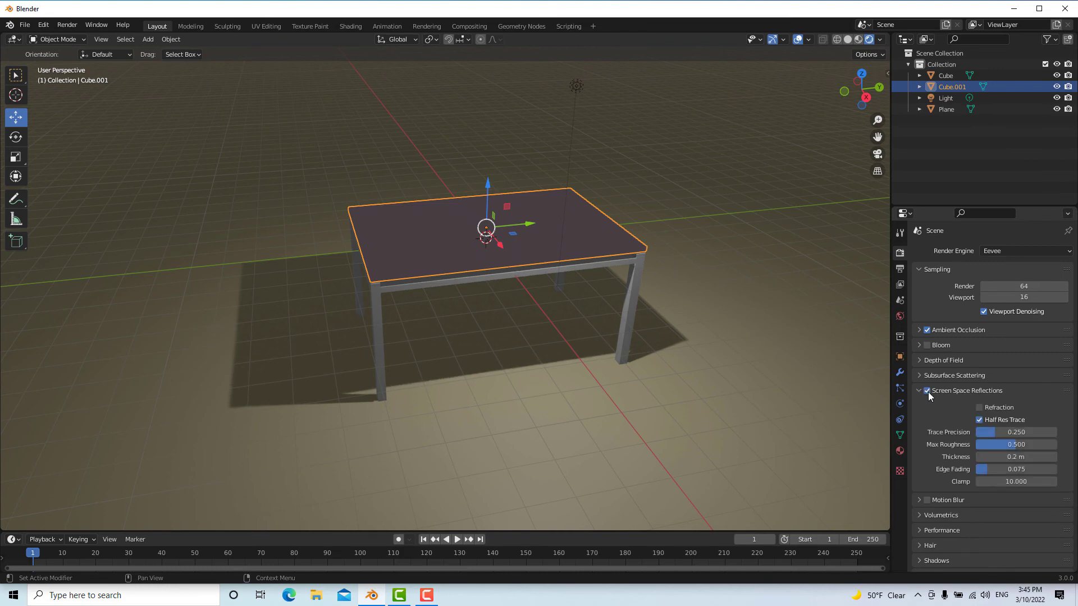
click(980, 407)
Look down at the now-transparent table and select its legs and frame
mouse_move(538, 247)
middle_down()
mouse_move(545, 262)
mouse_move(535, 242)
middle_up()
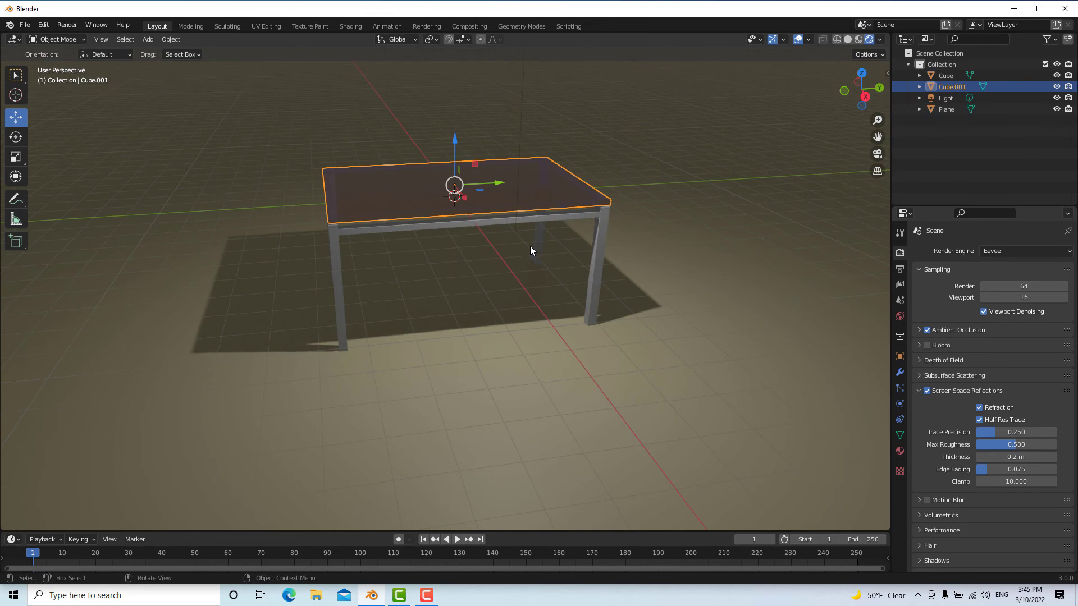
scroll(530, 246, up, 5)
scroll(501, 239, down, 3)
scroll(504, 241, down, 2)
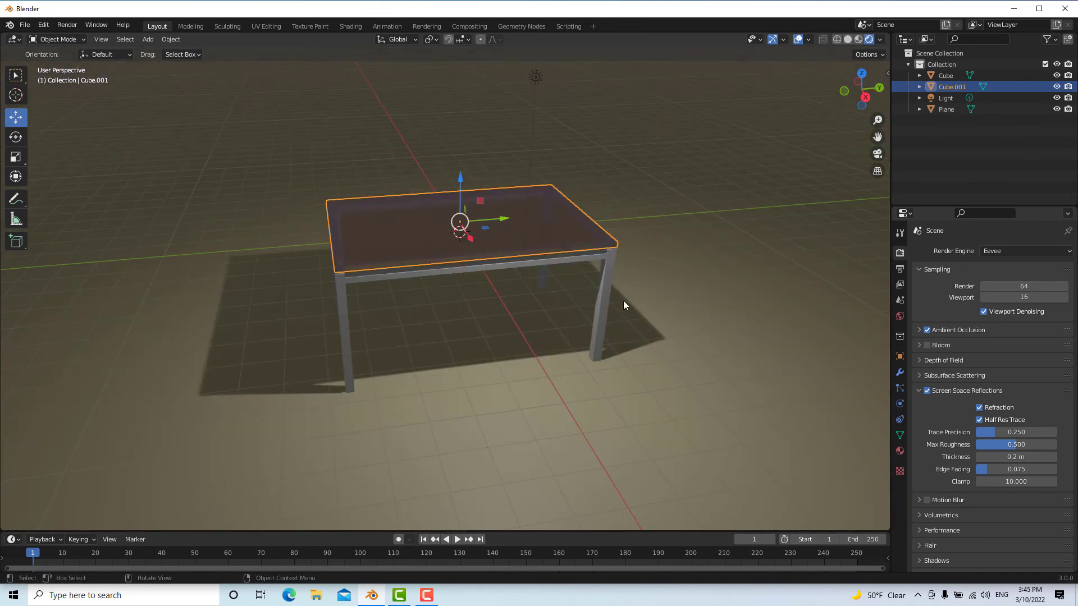
click(604, 283)
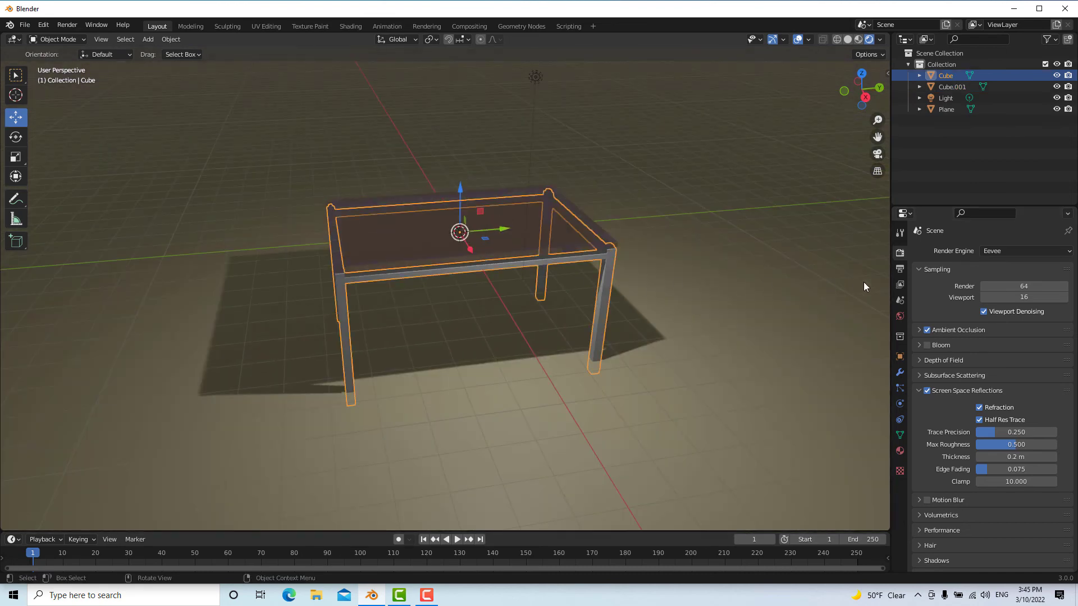
Set the frame material's Metallic to 1.000
click(900, 452)
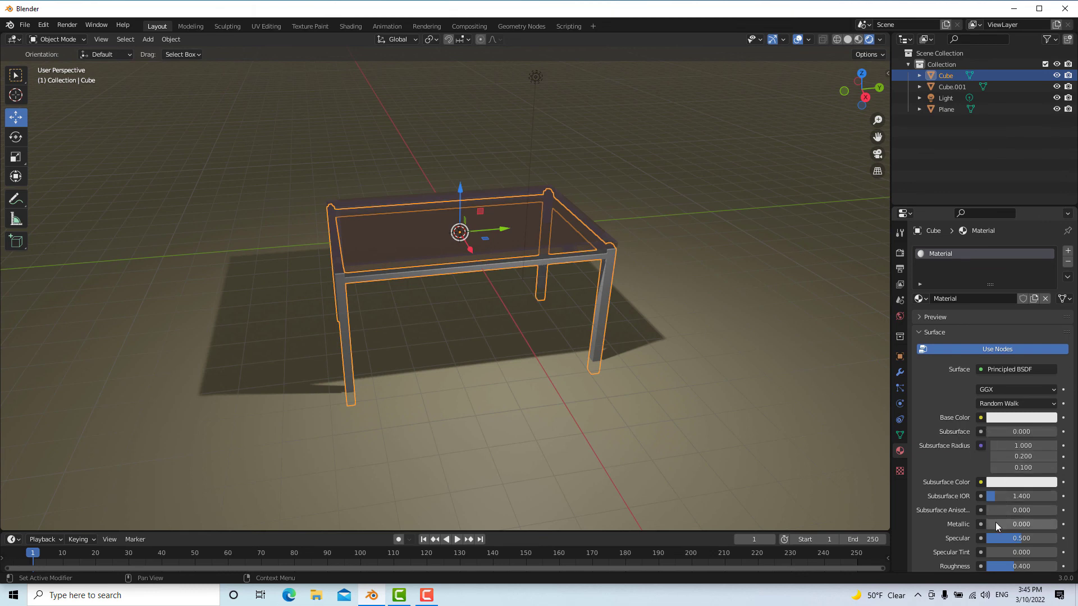
drag(995, 524, 1055, 524)
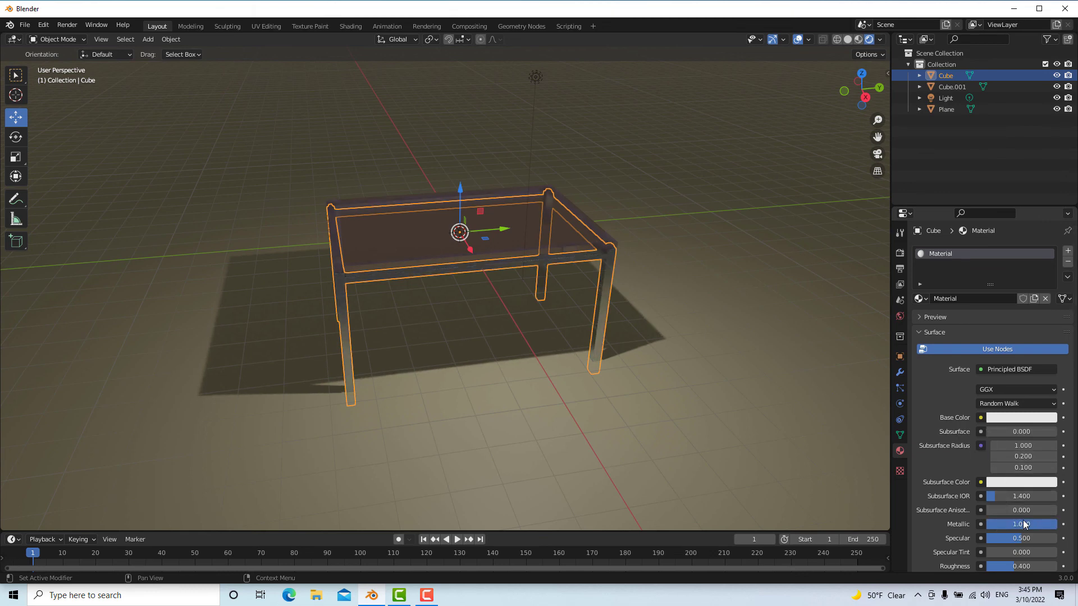
middle_drag(682, 328, 659, 289)
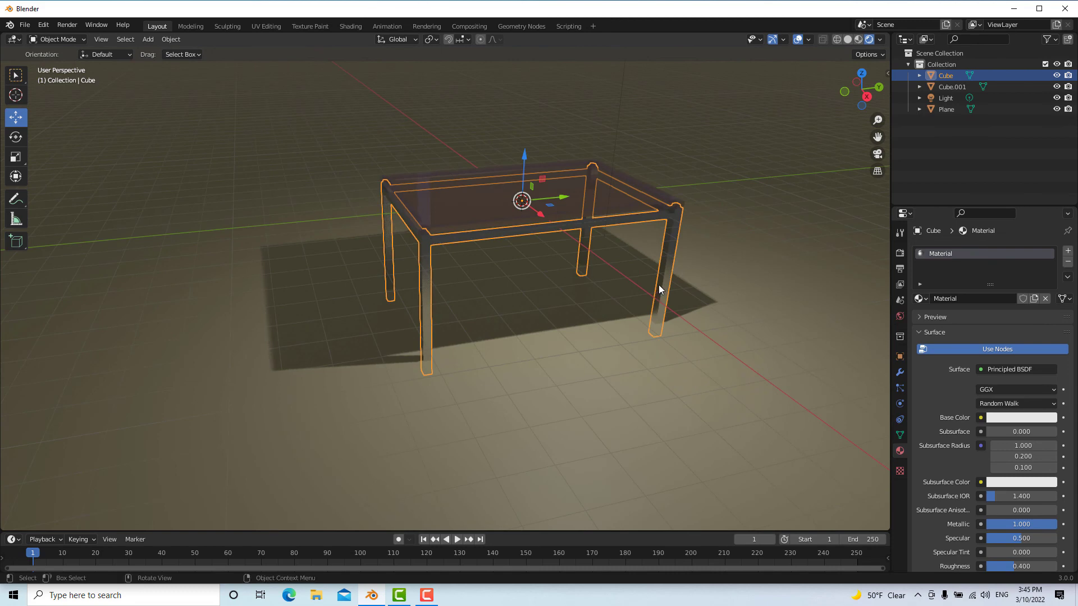
Change the frame's base colour to a pinkish red
click(993, 419)
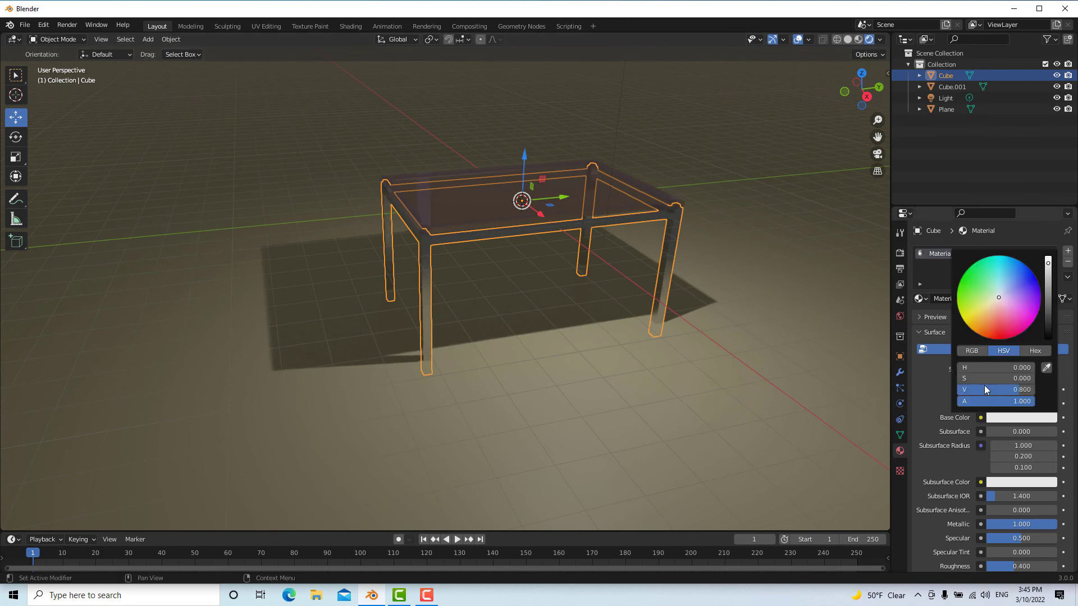
drag(994, 311, 1003, 316)
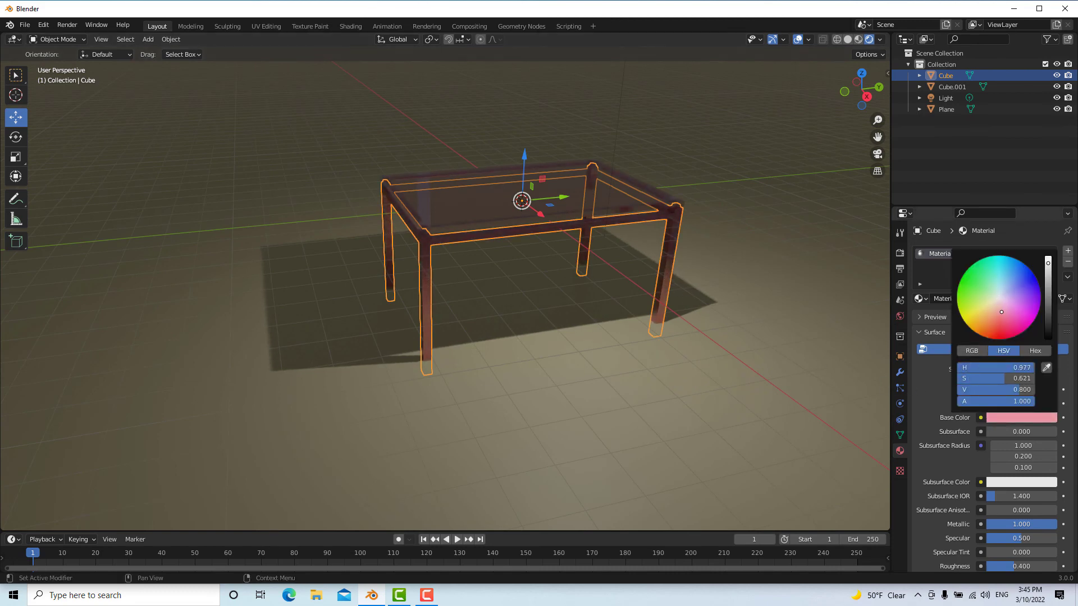
click(635, 282)
mouse_move(636, 282)
middle_down()
mouse_move(606, 336)
mouse_move(614, 318)
middle_up()
scroll(605, 299, up, 2)
scroll(606, 299, down, 2)
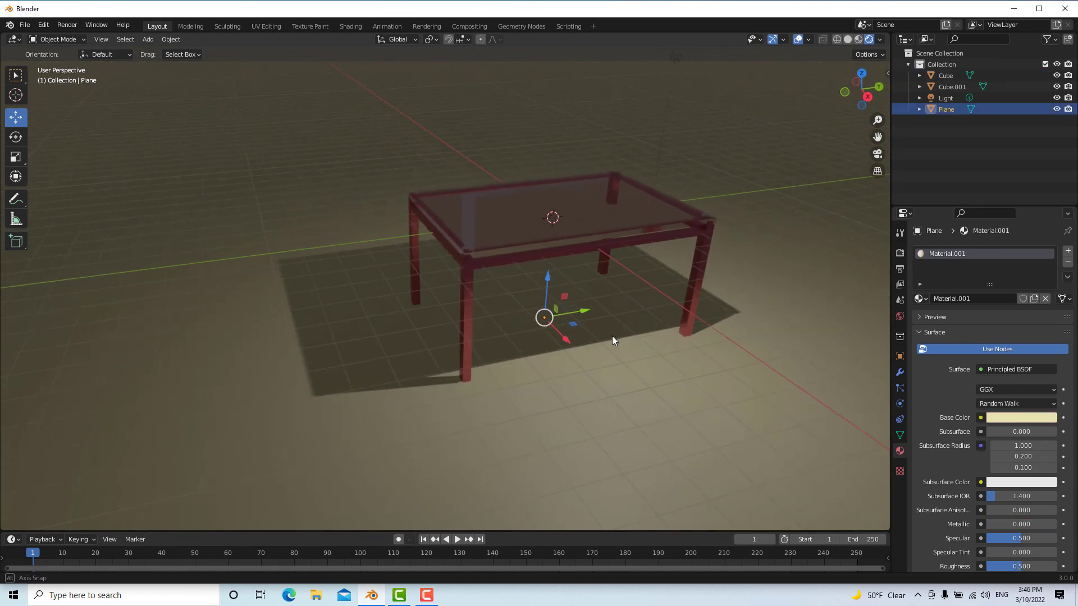
Move the point light 10.265 m along Y and inspect the table's new shadow
scroll(615, 317, down, 2)
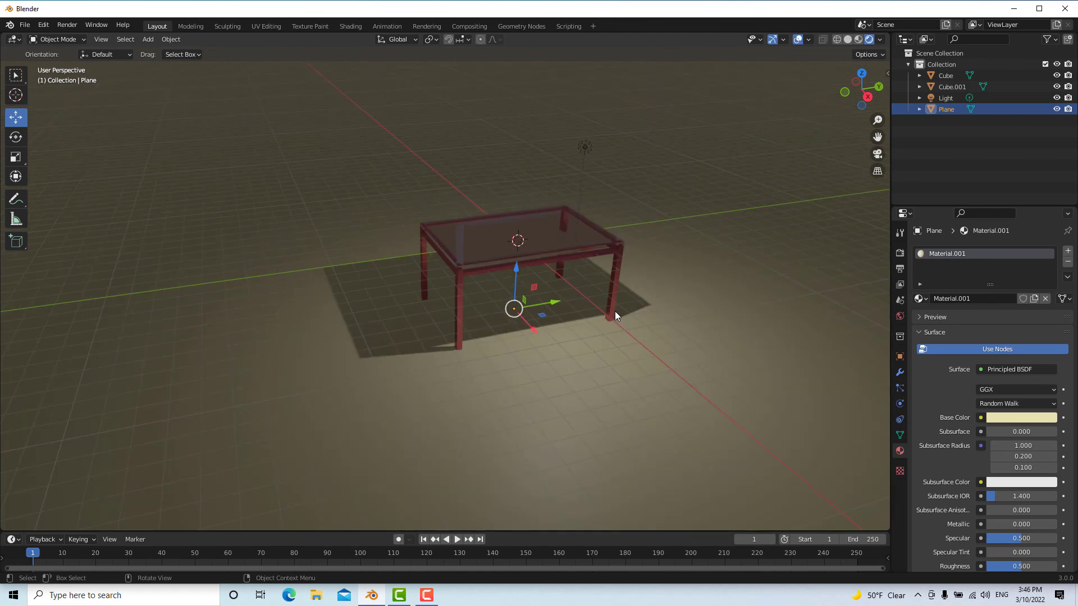
click(591, 152)
drag(622, 152, 806, 138)
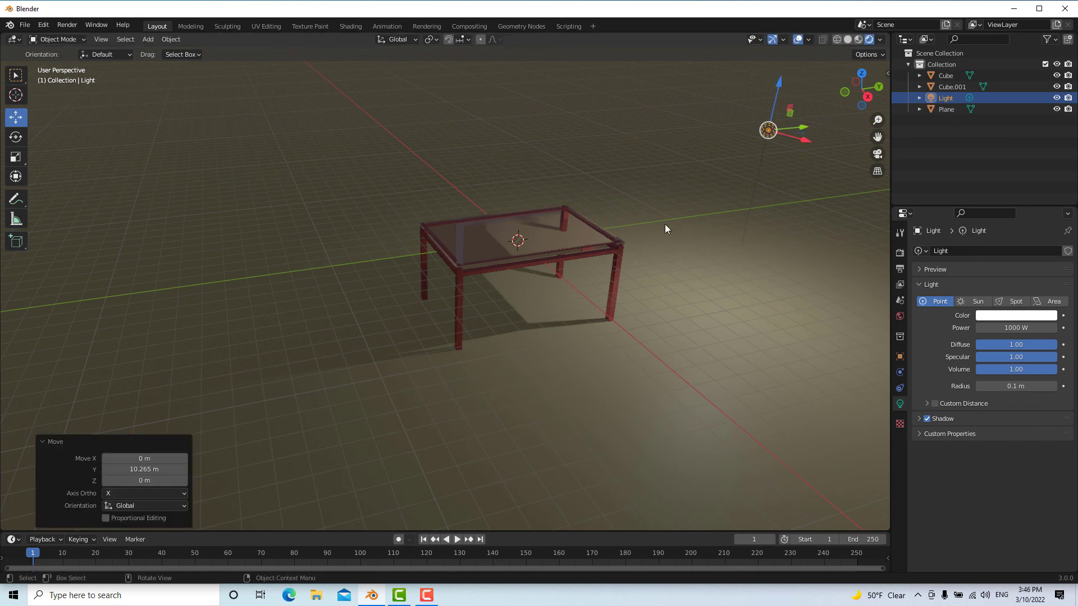
mouse_move(664, 224)
middle_down()
mouse_move(654, 225)
mouse_move(664, 231)
middle_up()
scroll(567, 327, up, 3)
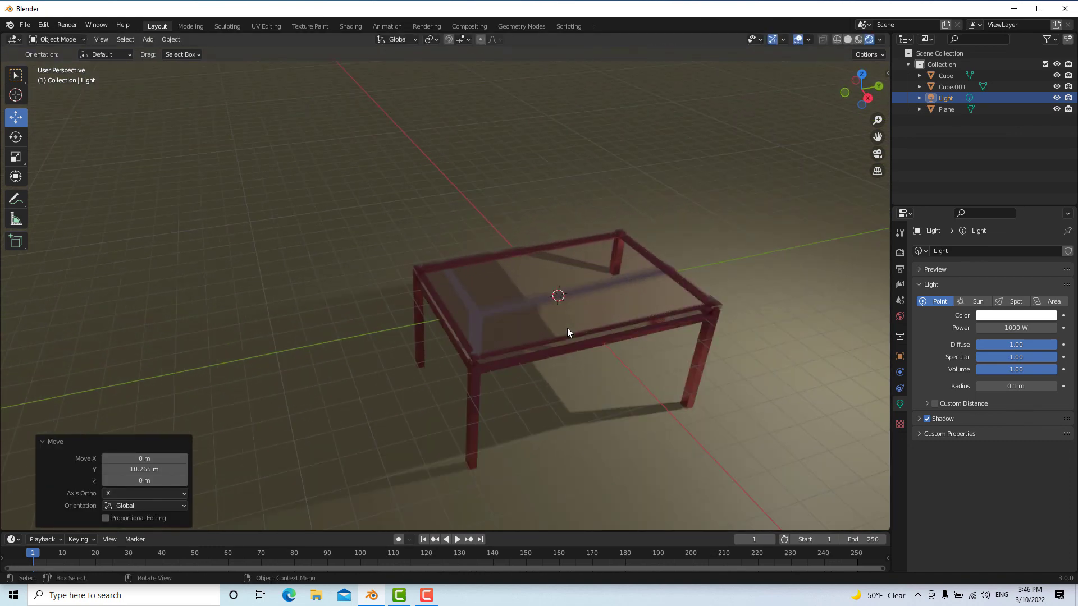